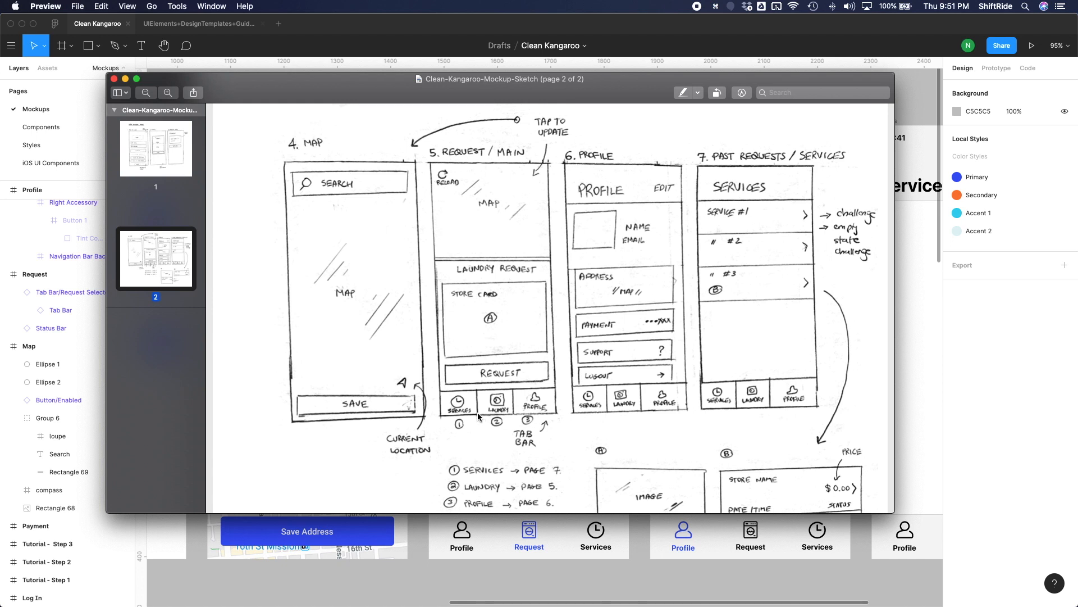
Switch to Figma and draw a 375 × 250 rectangle across the top of the Request frame.
key("super+Tab")
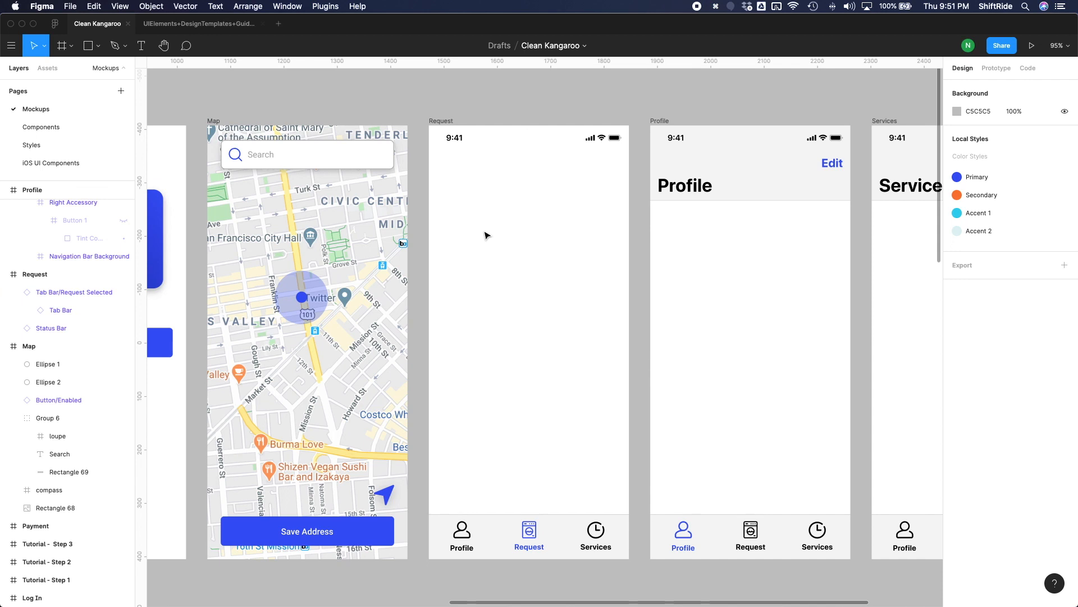
key("r")
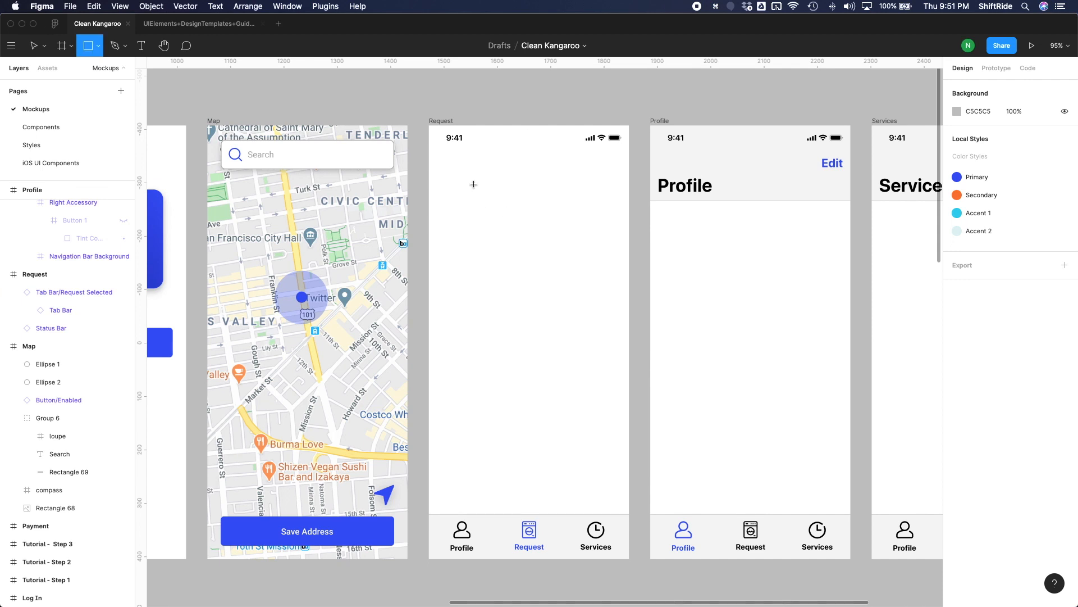
mouse_move(429, 136)
left_mouse_down()
mouse_move(503, 200)
mouse_move(614, 228)
mouse_move(631, 262)
left_mouse_up()
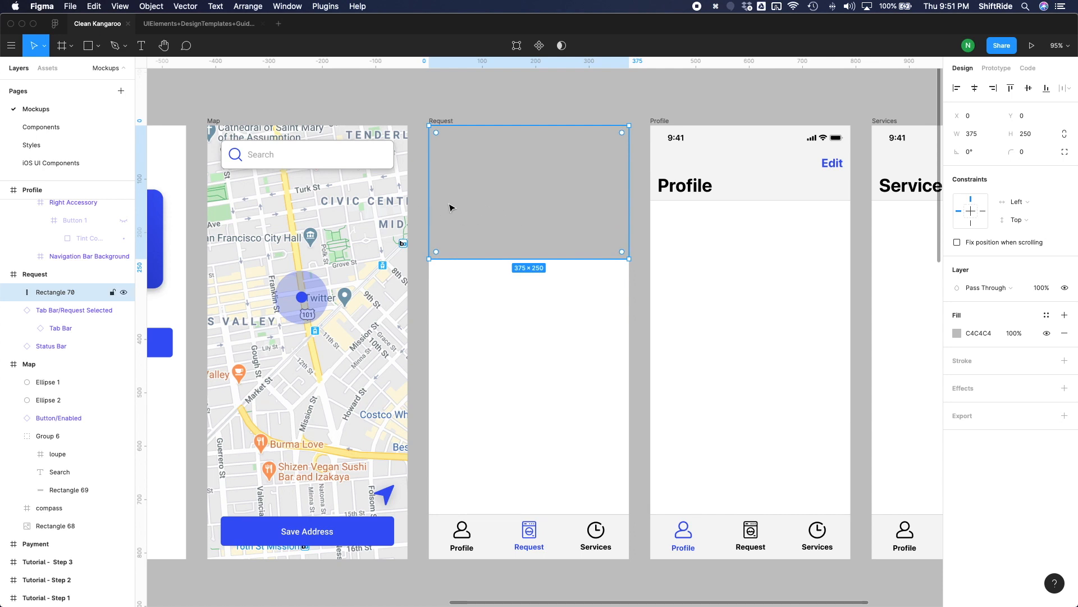
key("Escape")
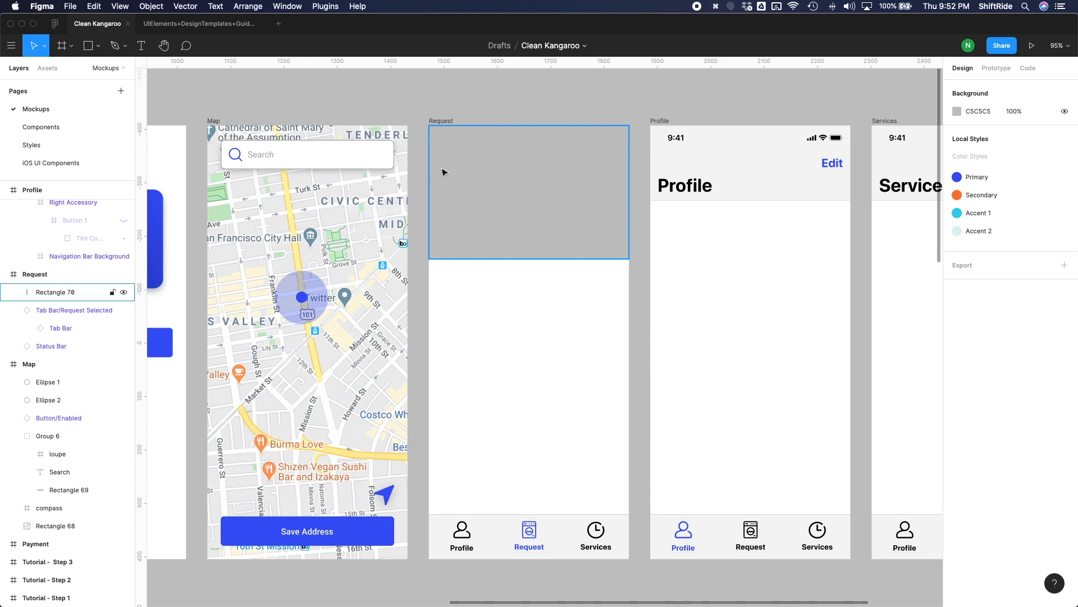
Fill the Map screen's background rectangle with a Mapbox Streets map using the Map Maker plugin.
left_click(365, 246)
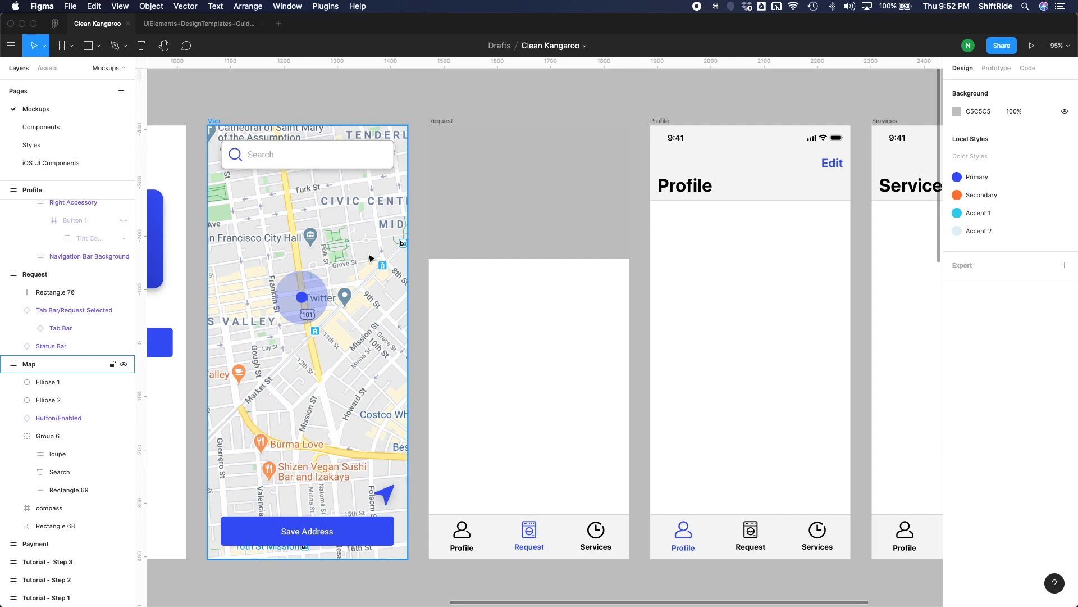
left_click(454, 196)
left_click(344, 313)
left_click(281, 354)
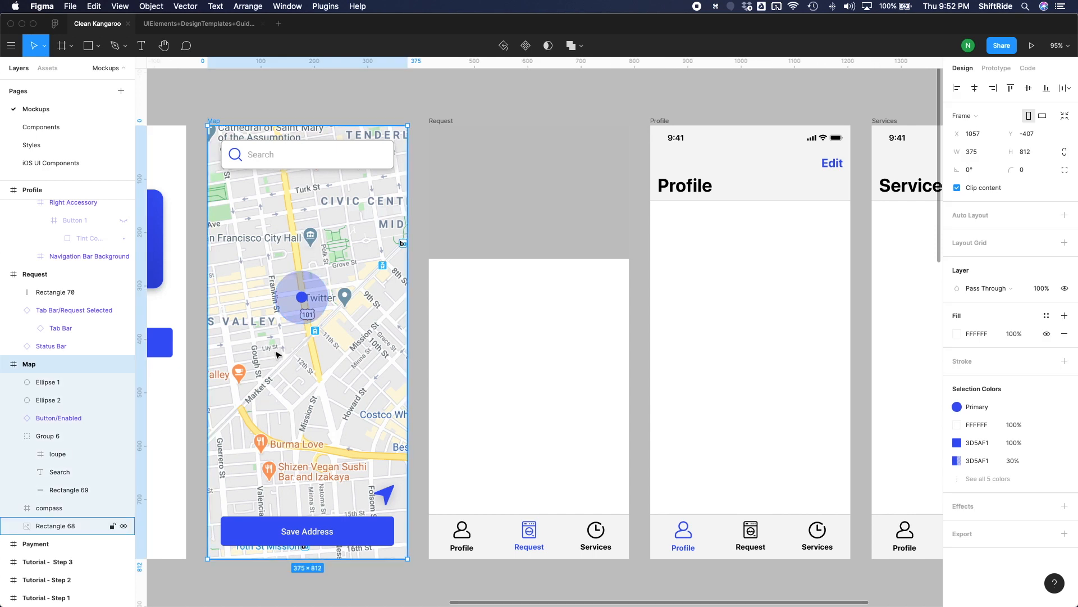
left_click(67, 526)
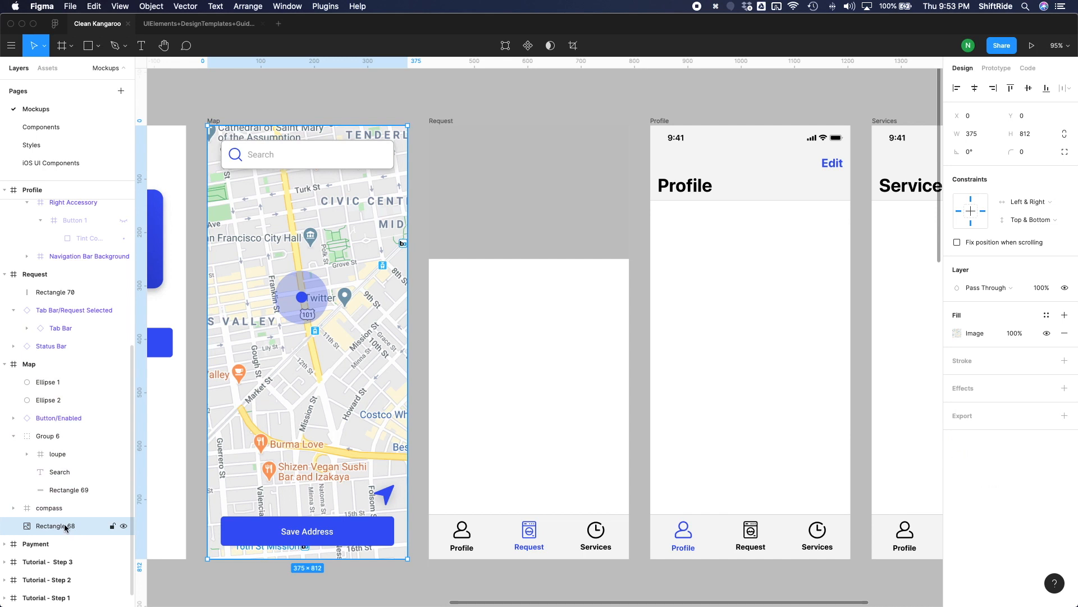
left_click(321, 6)
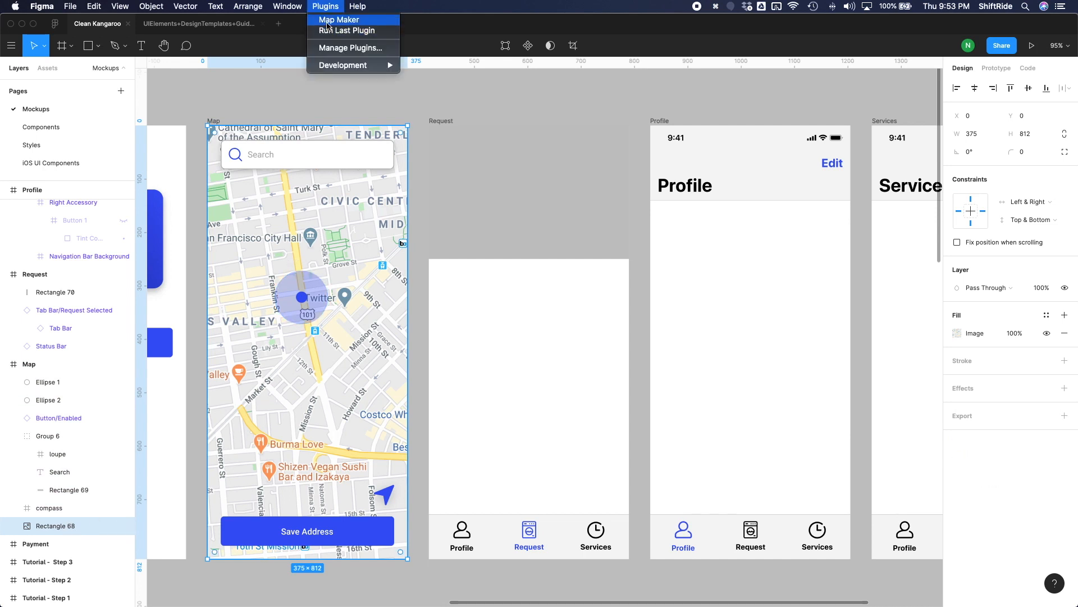
left_click(327, 23)
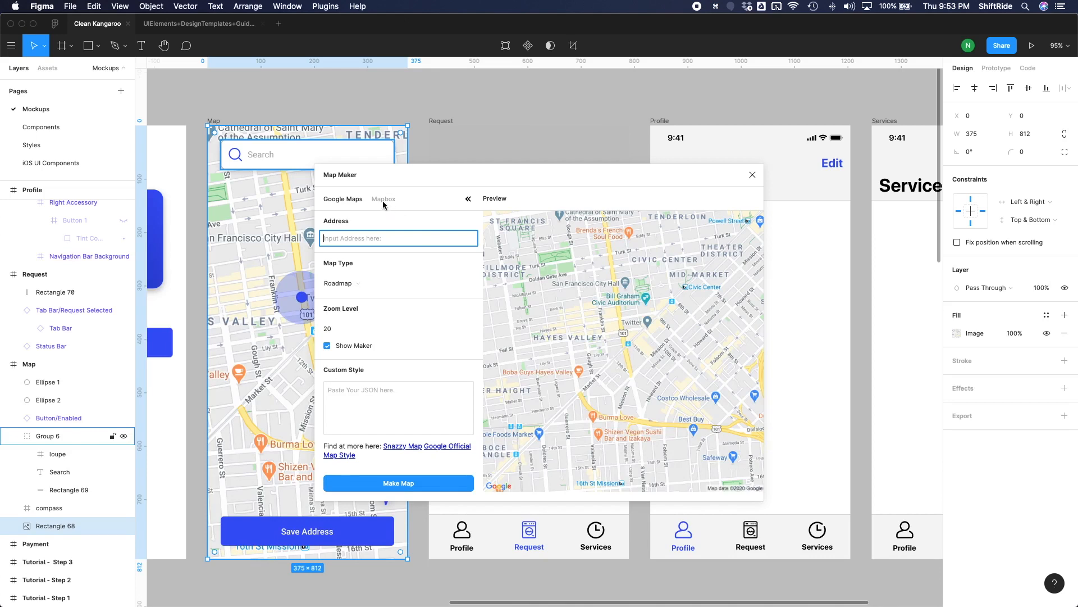
left_click(385, 202)
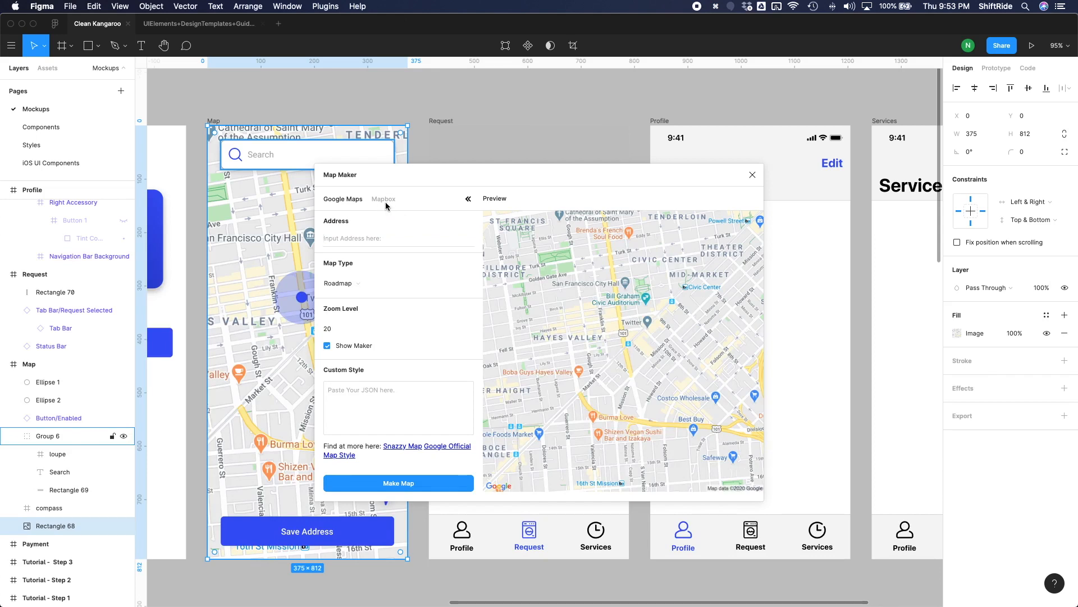
left_click(334, 326)
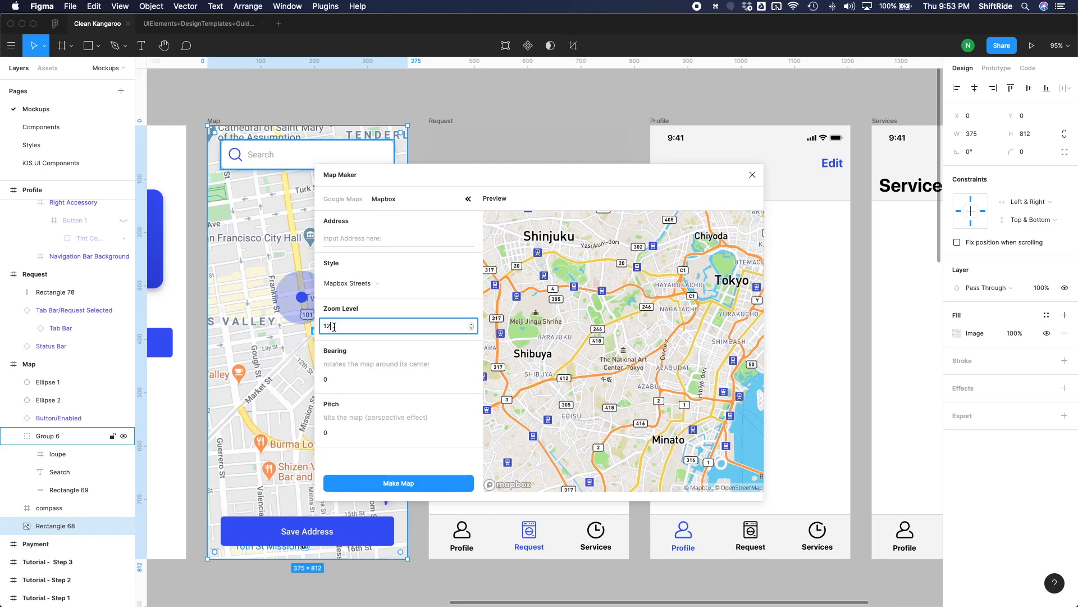
type("5")
key("Return")
left_click(356, 482)
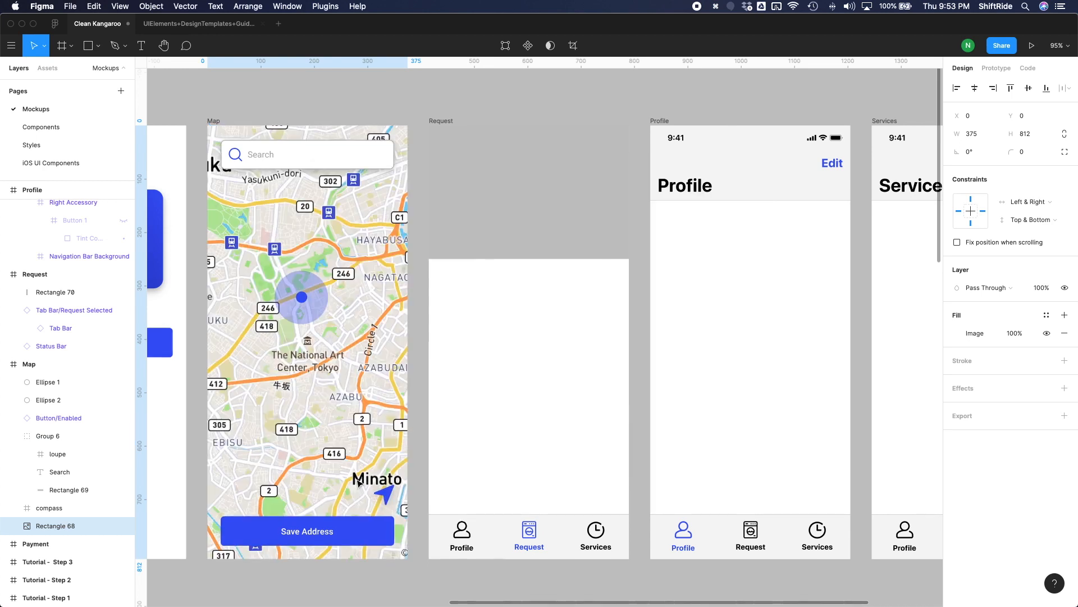
left_click(421, 348)
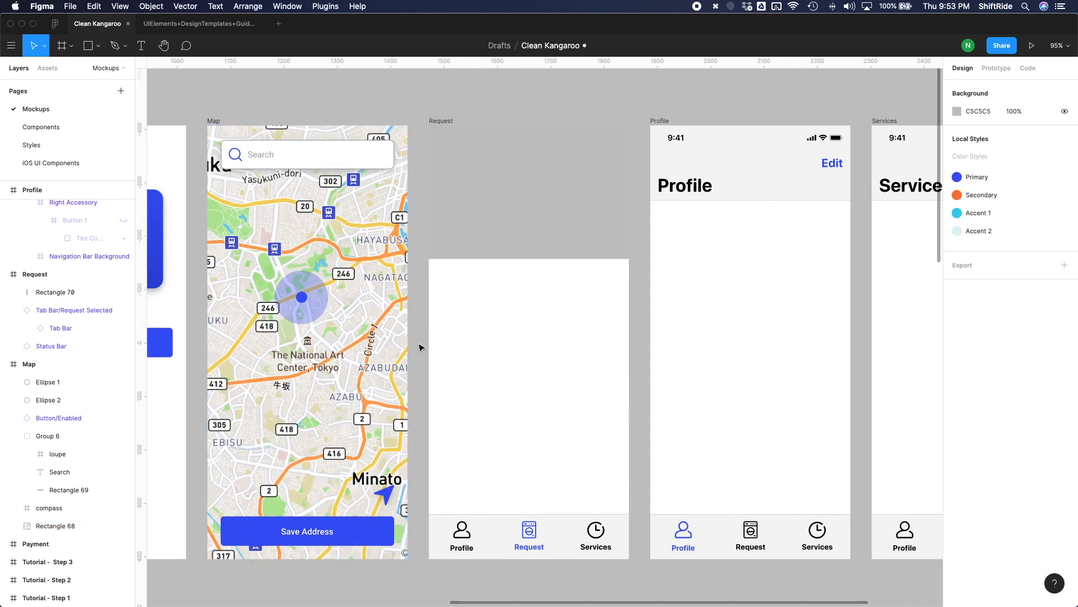
Set the first drop shadow on the Map screen's search box background to 7% opacity.
left_click(338, 165)
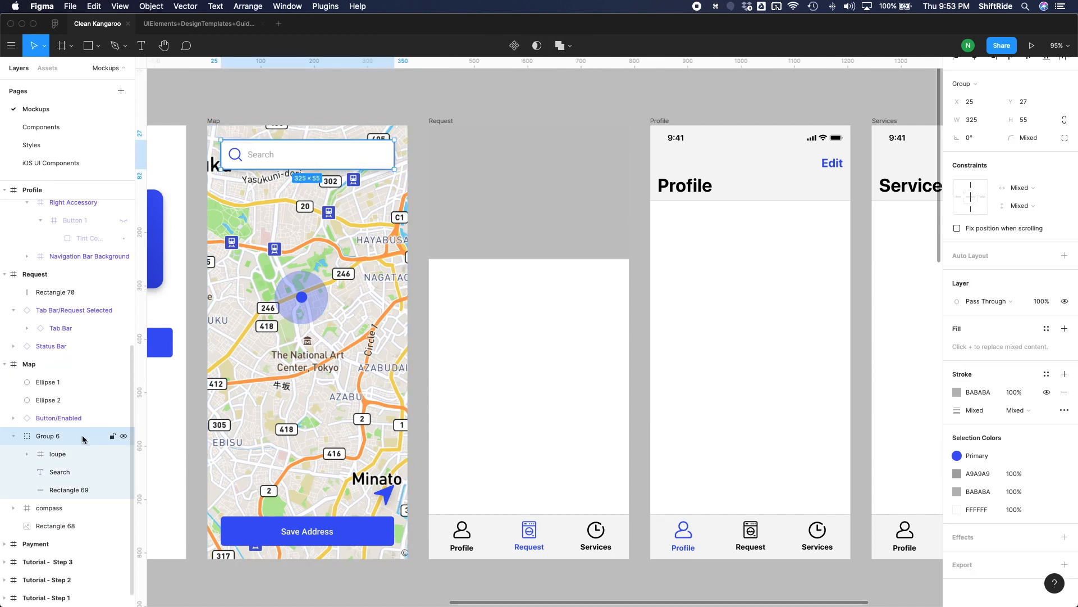
left_click(77, 490)
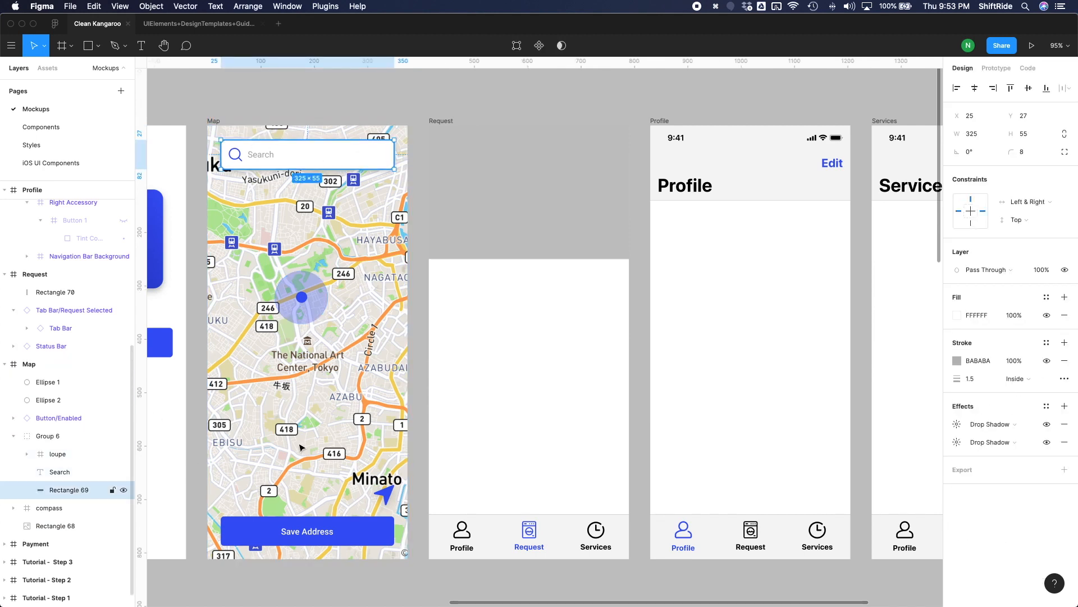
left_click(957, 425)
left_click(877, 489)
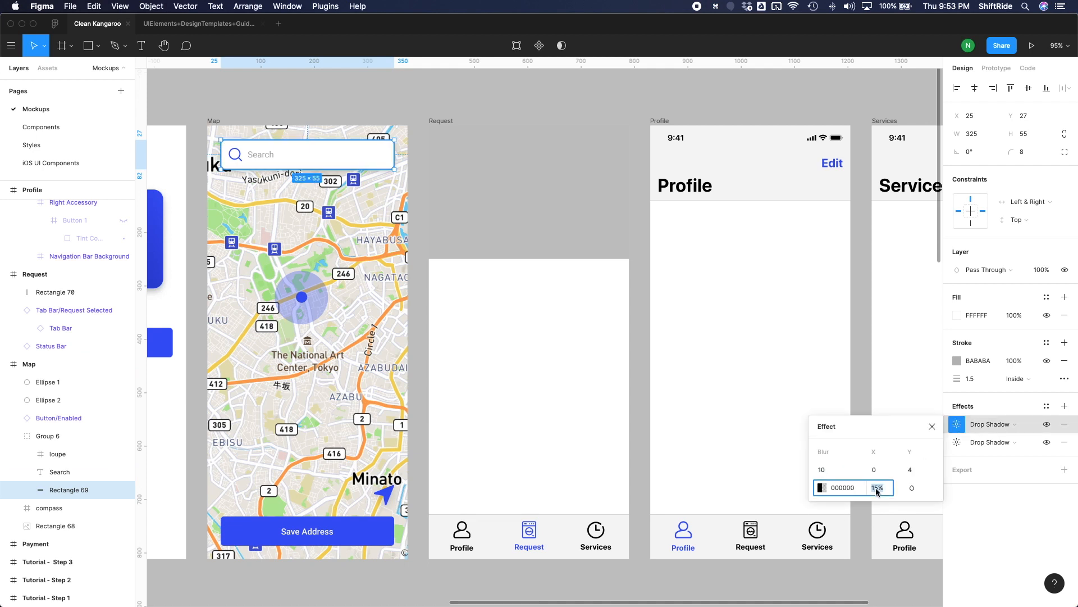
type("5")
key("Return")
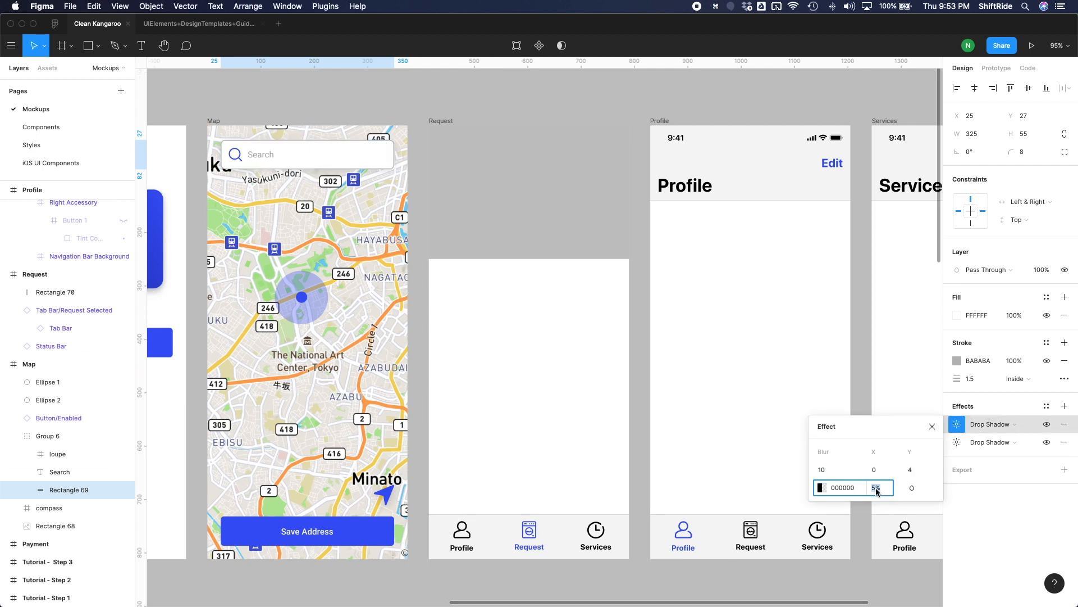
type("7")
key("Return")
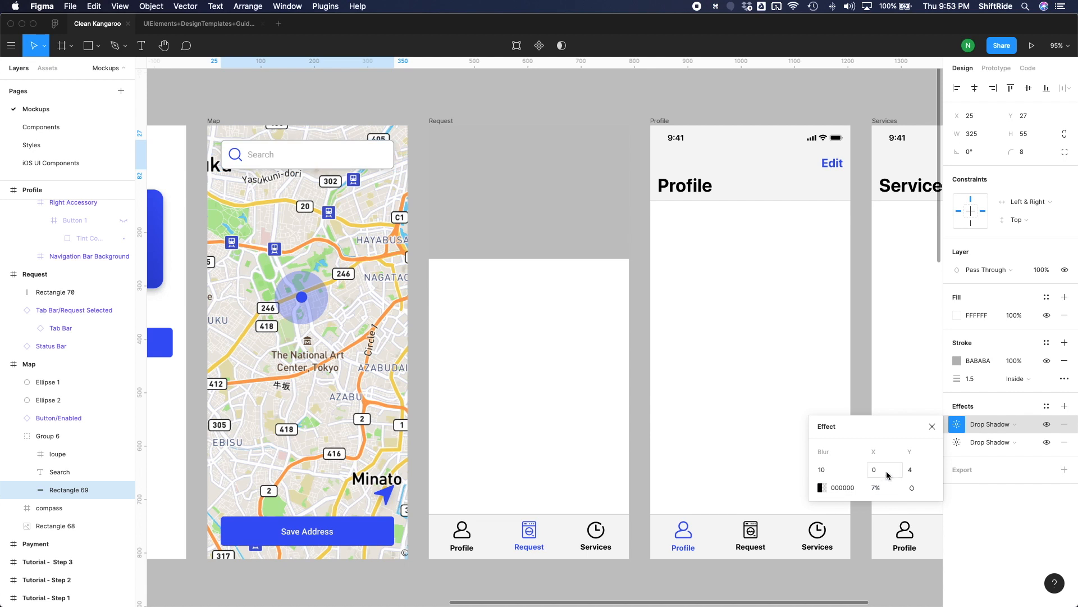
left_click(425, 300)
Fill the Request screen's grey rectangle with a Mapbox Streets map at zoom level 12 using Map Maker.
left_click(618, 197)
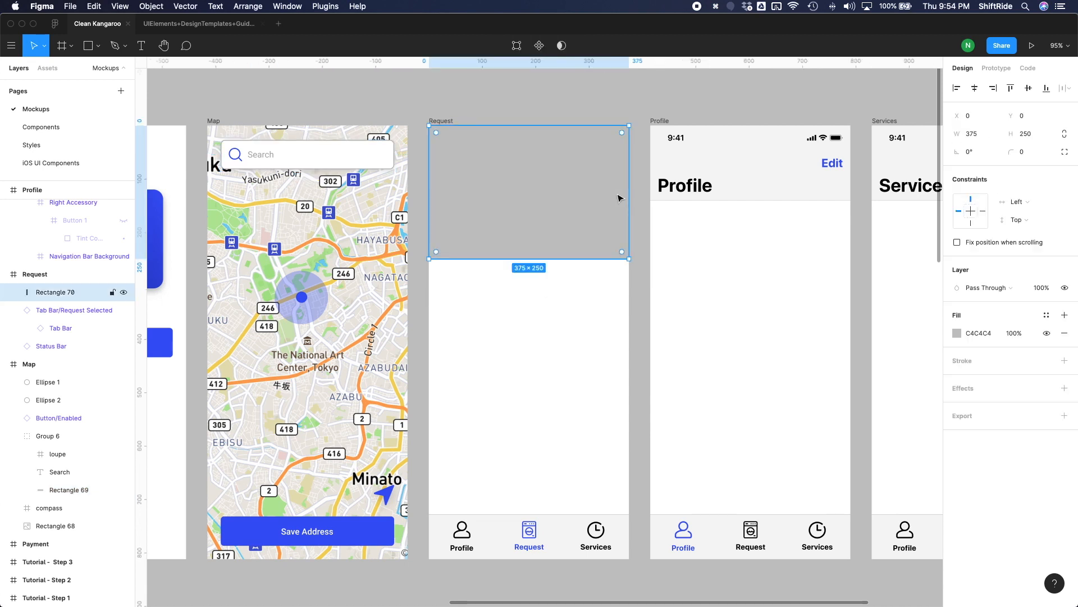
scroll(533, 231, "right", 2)
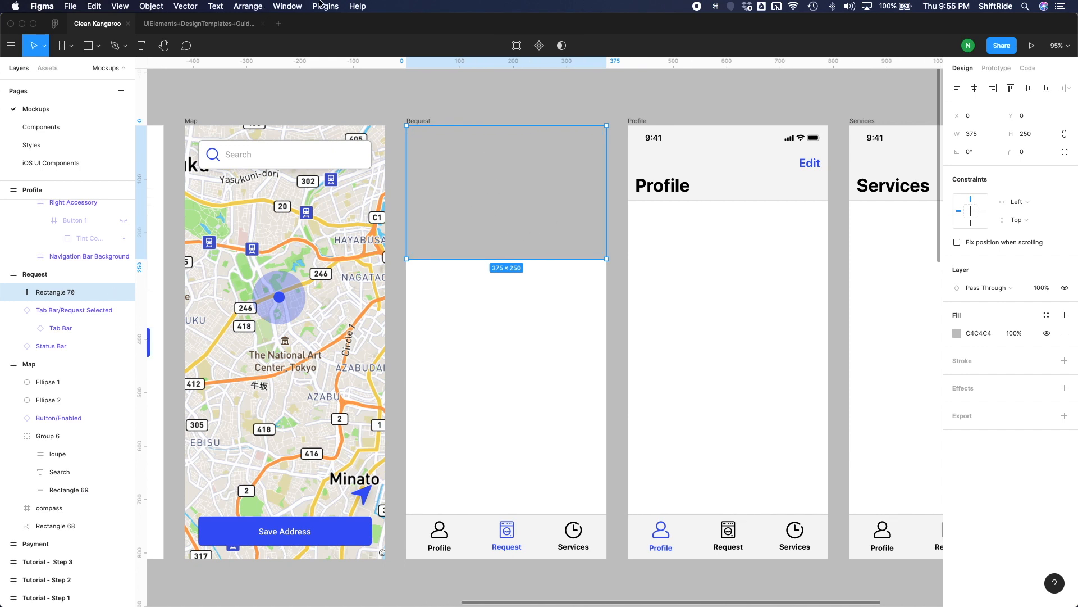
left_click(320, 6)
left_click(337, 19)
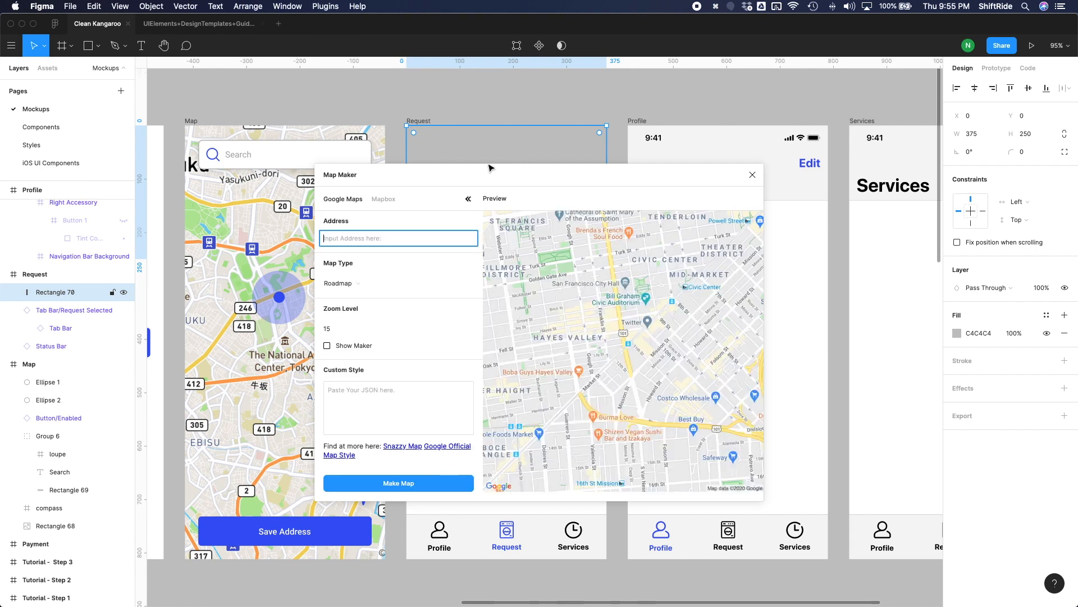
left_click(393, 204)
left_click(381, 200)
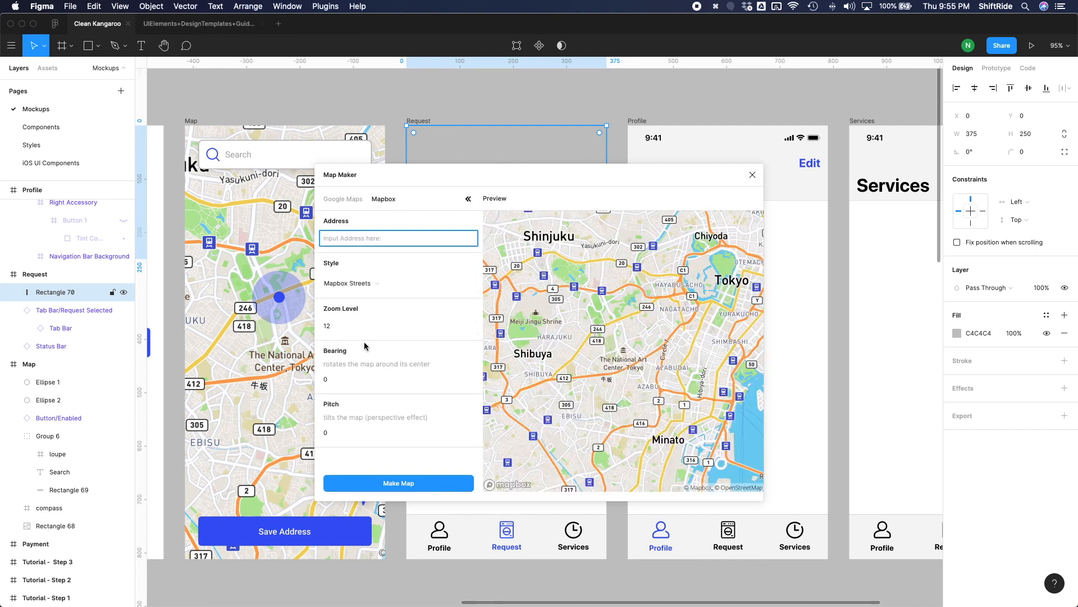
left_click(373, 484)
Send the Request screen's map rectangle backward until it sits beneath the Status Bar layer.
key("super+z")
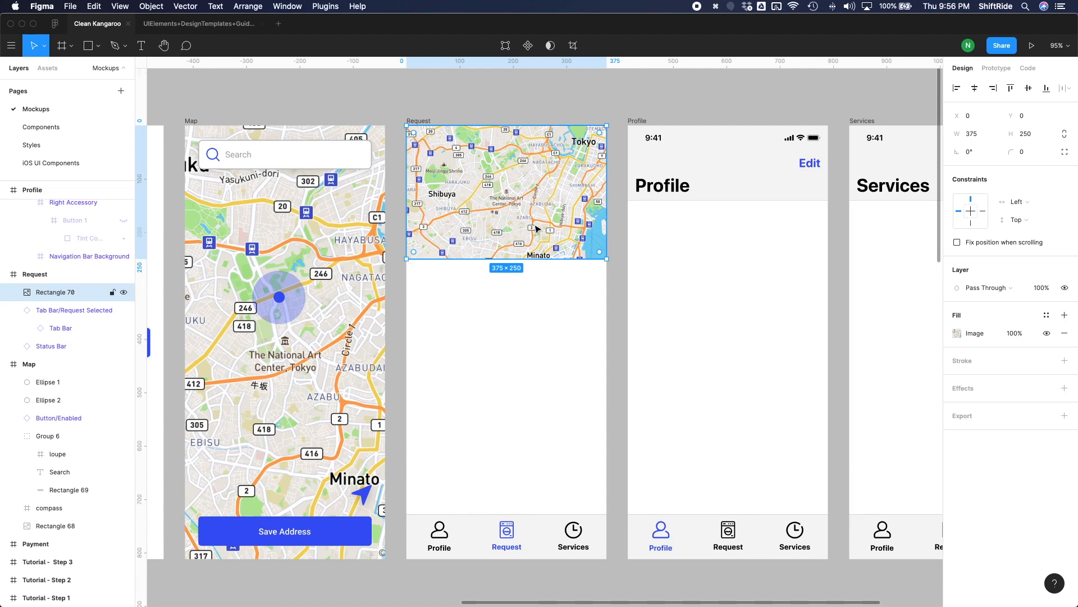
key("super+bracketleft")
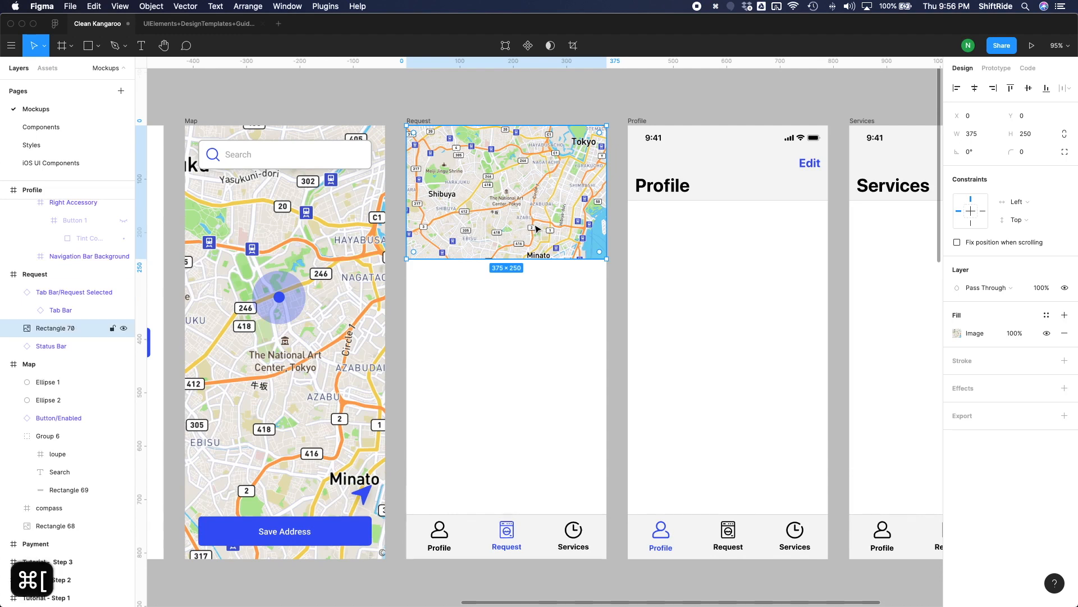
key("super+bracketleft")
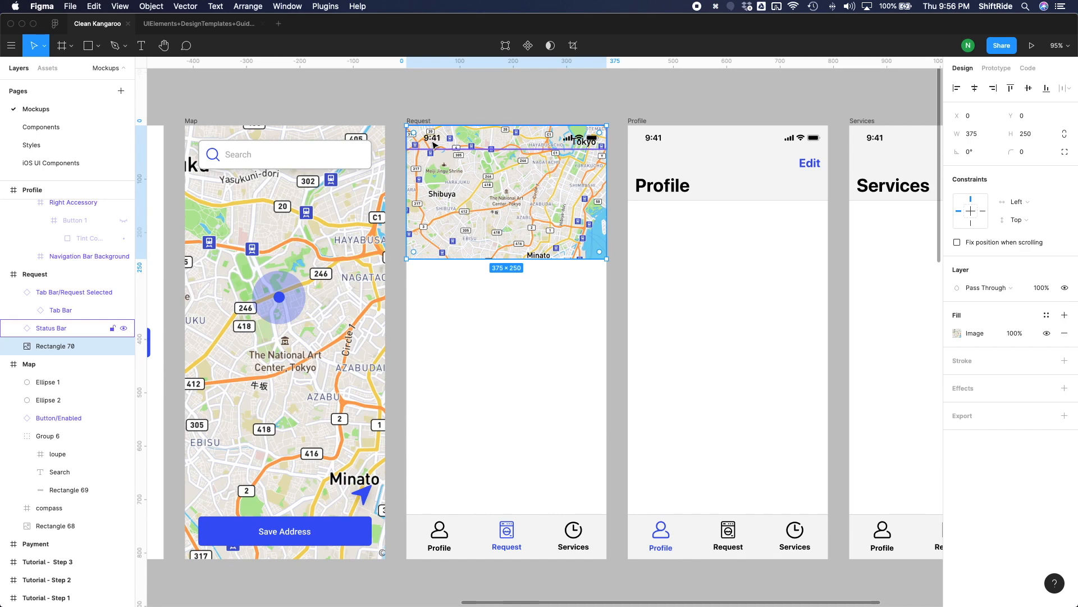
Draw a 375 × 34 rectangle over the Request screen's status bar area and place it between the Status Bar and map layers.
key("r")
left_click_drag(408, 144, 606, 128)
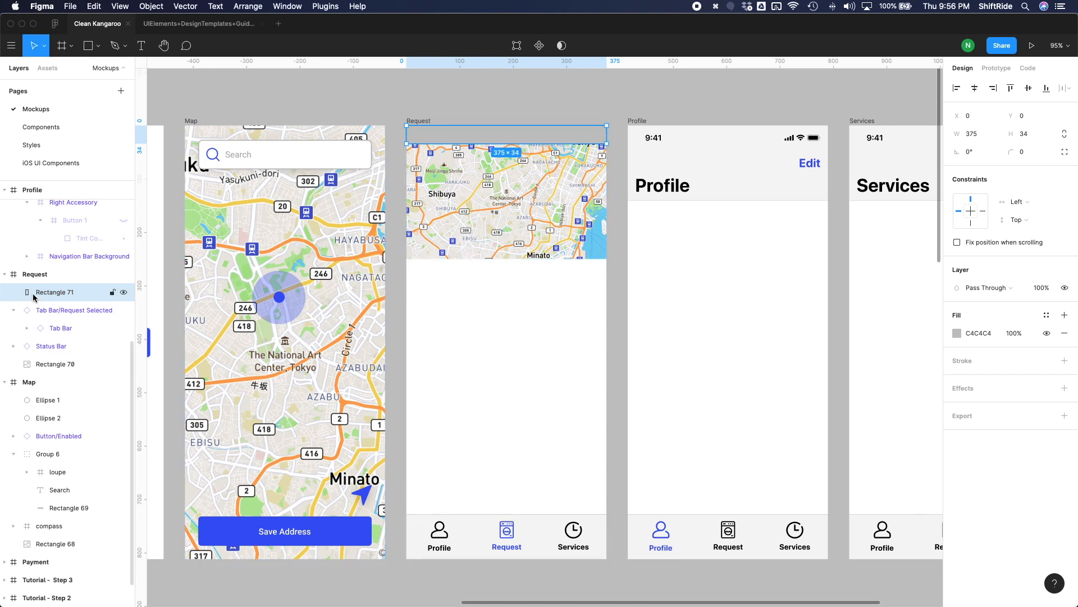
left_click_drag(54, 335, 58, 355)
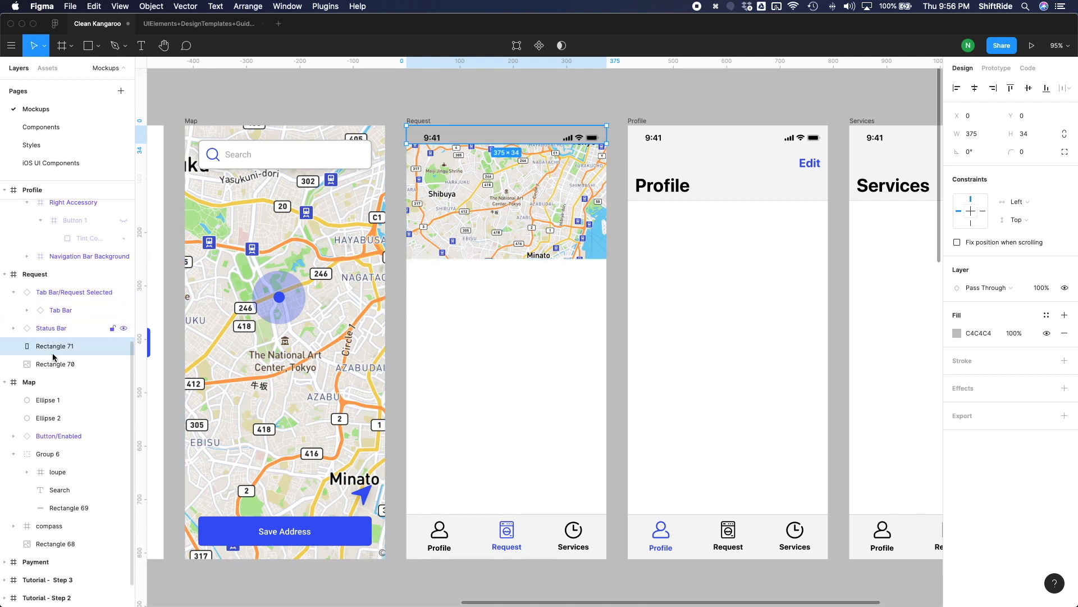
Lock the Request screen's Status Bar layer and resize the grey rectangle beneath it to a height of 44.
left_click(74, 333)
left_click(112, 329)
left_click(89, 345)
left_click_drag(504, 144, 504, 149)
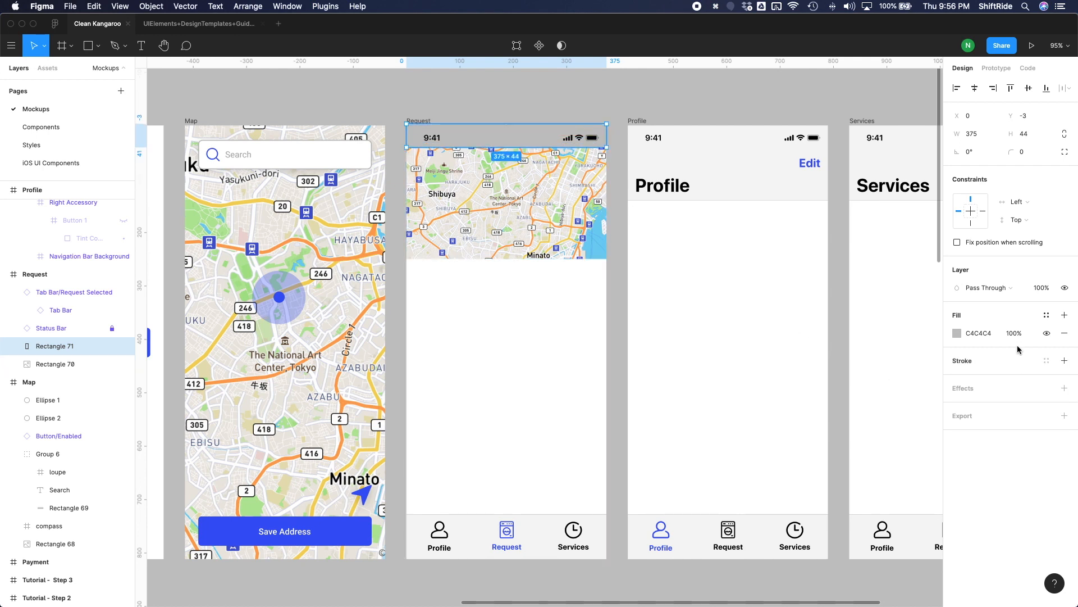
Set the status bar backing rectangle's fill to white FFFFFF at 50% opacity.
left_click(956, 335)
left_click_drag(811, 366, 797, 312)
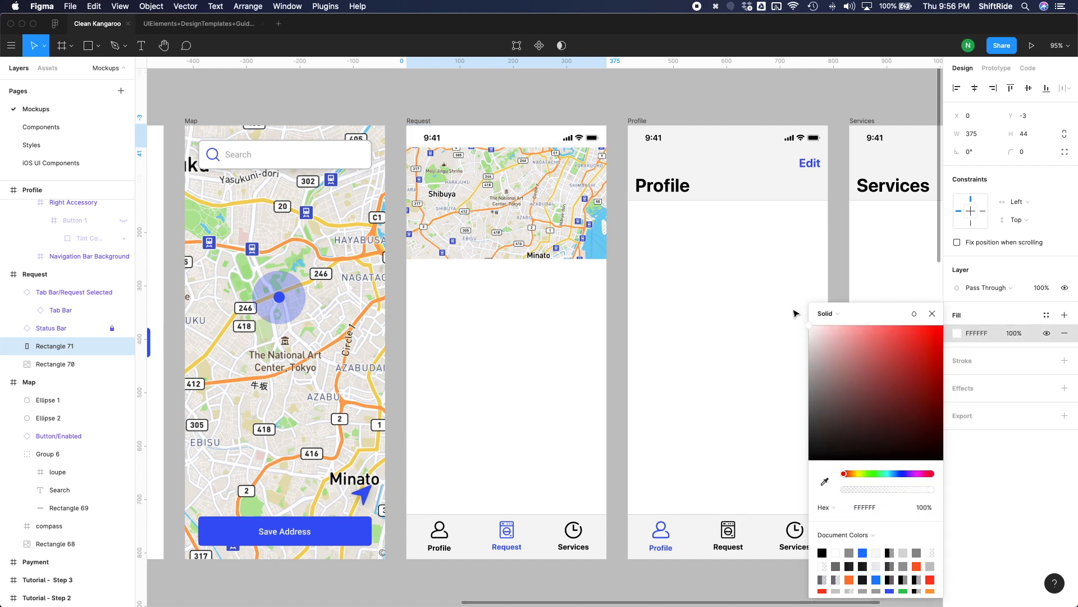
left_click(964, 335)
left_click(1008, 335)
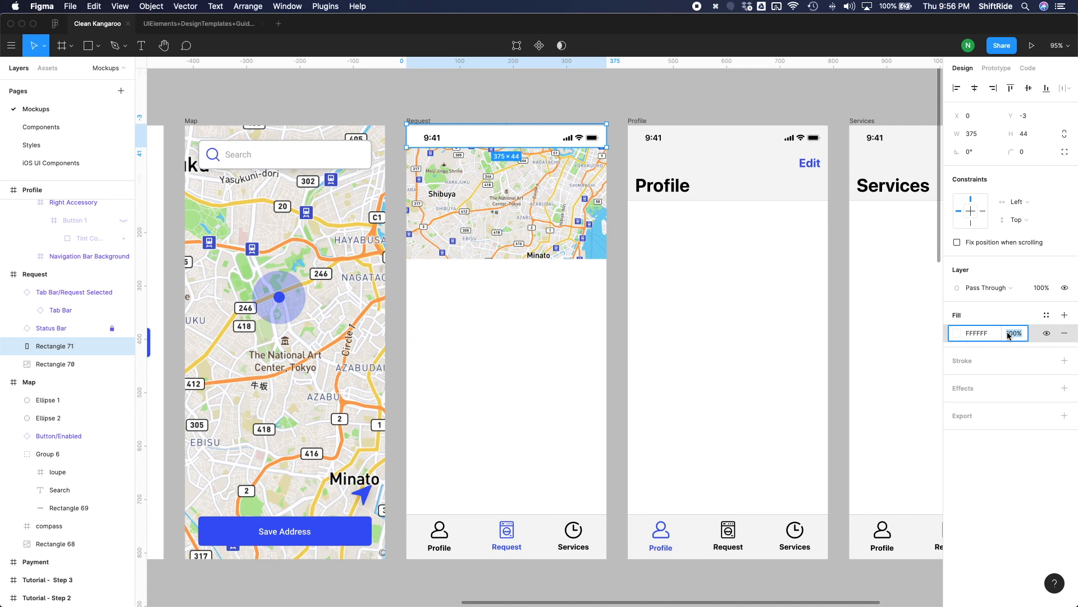
type("0")
key("Return")
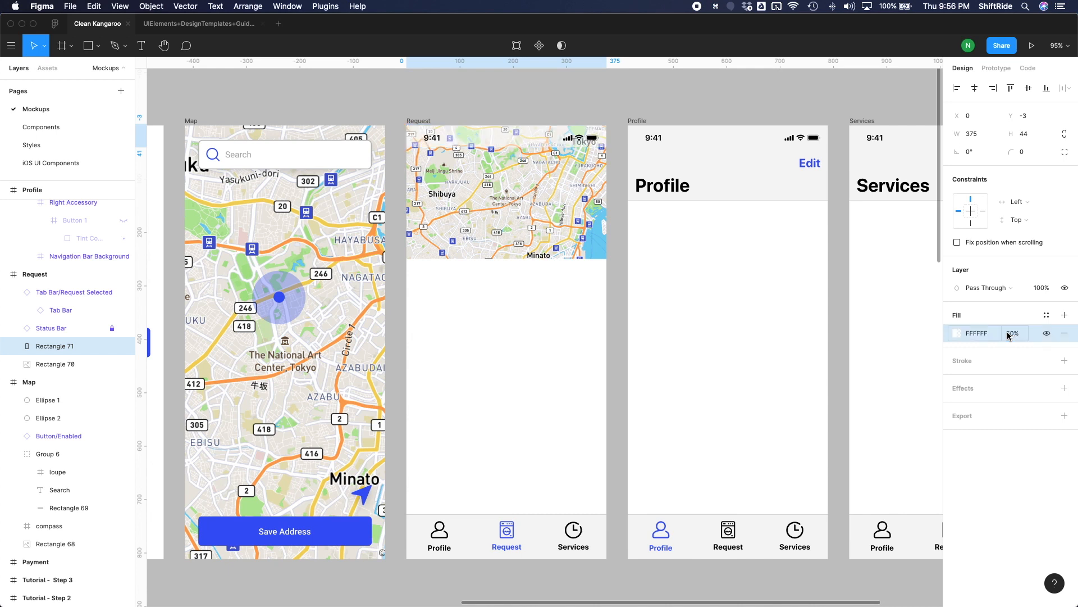
Add a Background Blur effect with a blur of 30 to the status bar backing rectangle.
left_click(1064, 389)
left_click(990, 406)
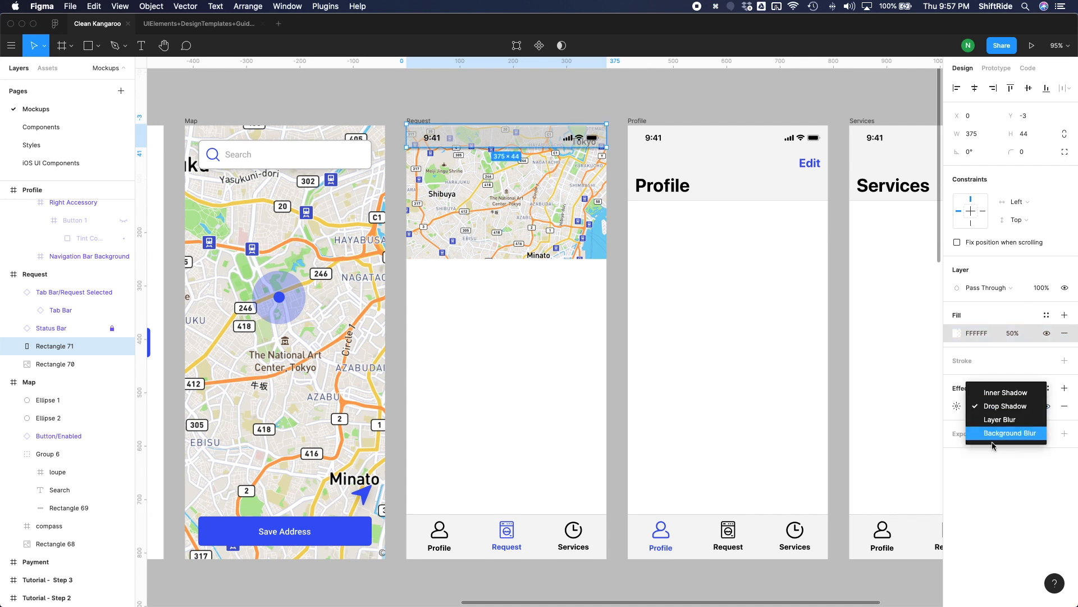
left_click(994, 433)
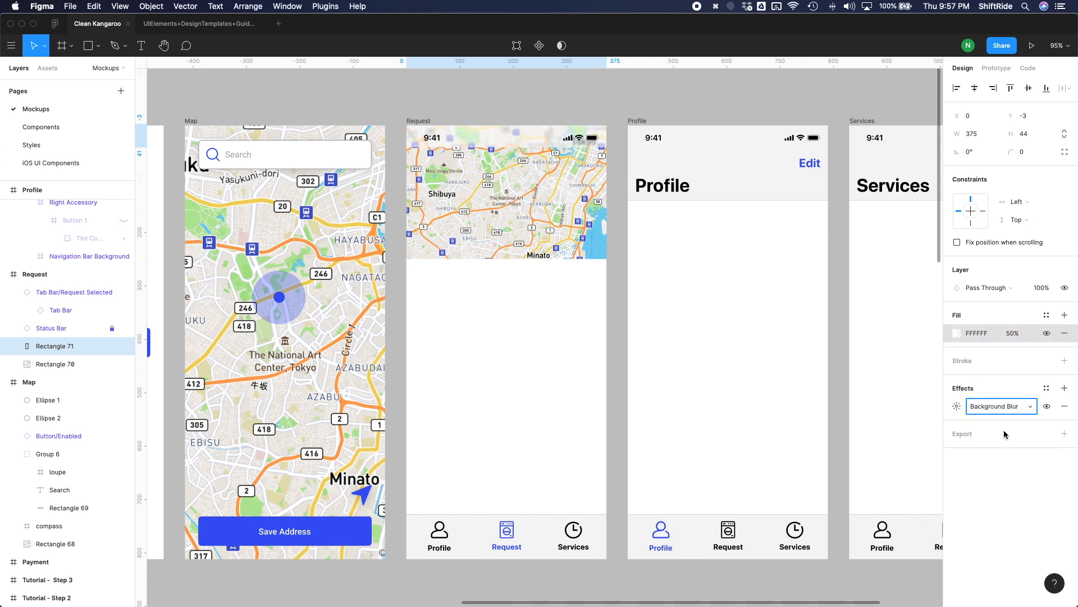
left_click(960, 406)
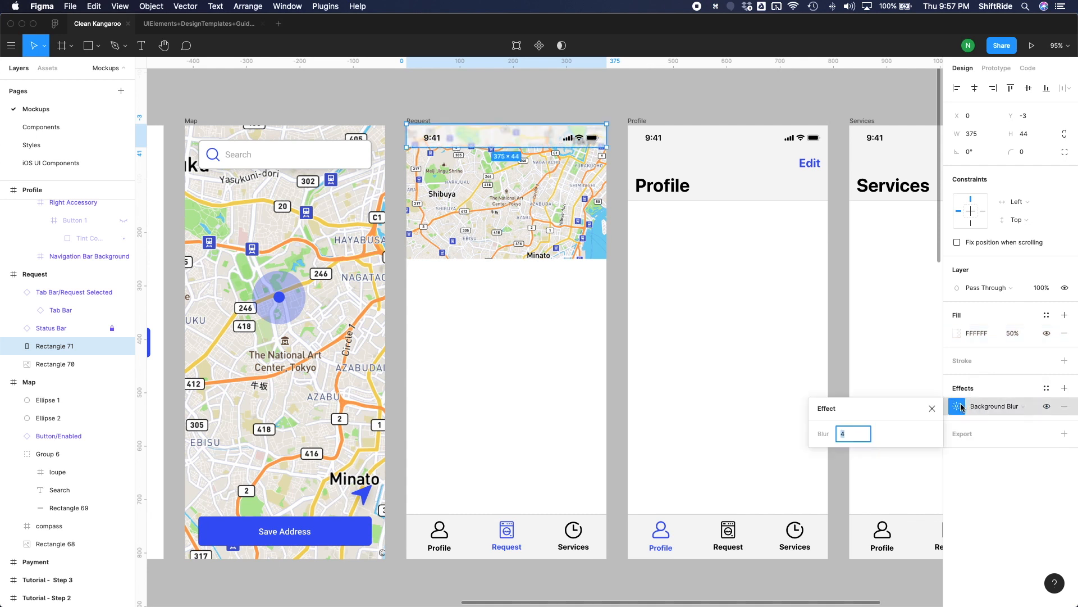
type("25")
key("Return")
left_click(858, 439)
type("30")
key("Return")
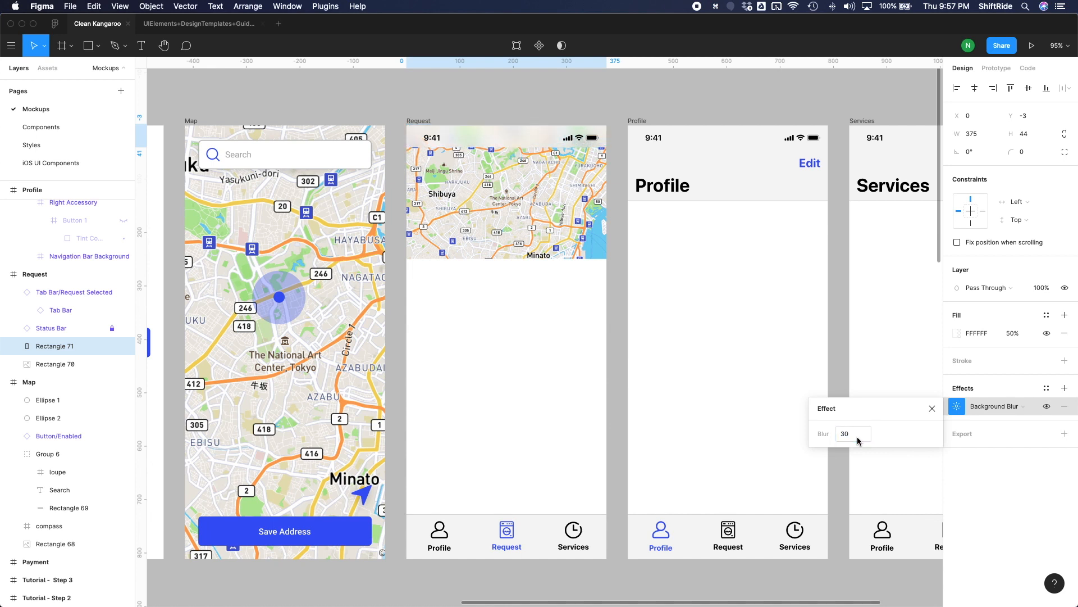
Import refresh.svg and maps-and-flags.svg from the Request subfolder of the Icons resources folder onto the Request screen.
left_click(401, 119)
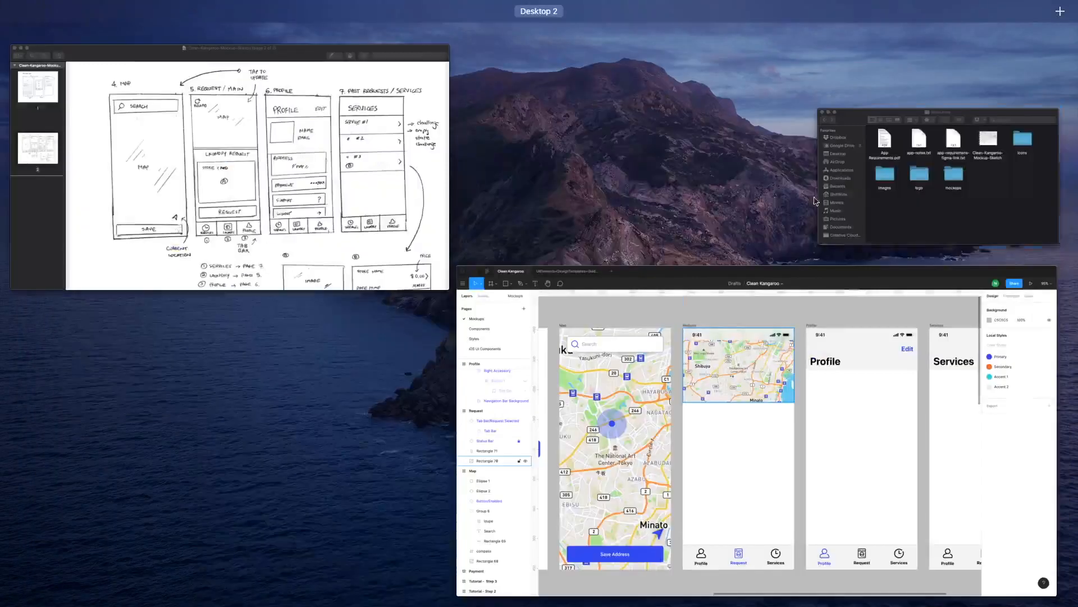
left_click(871, 213)
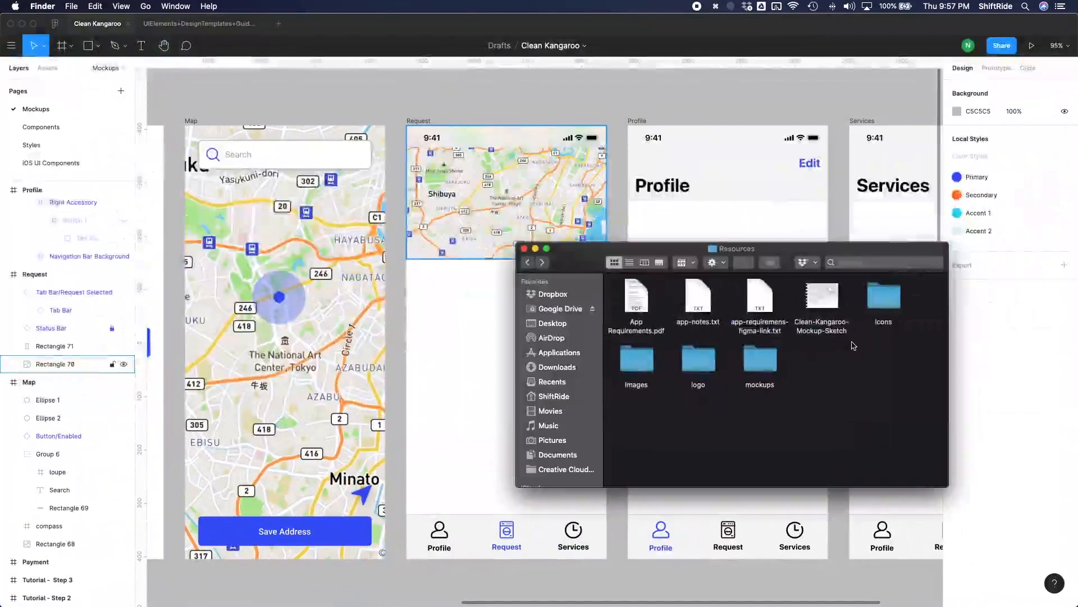
double_click(885, 298)
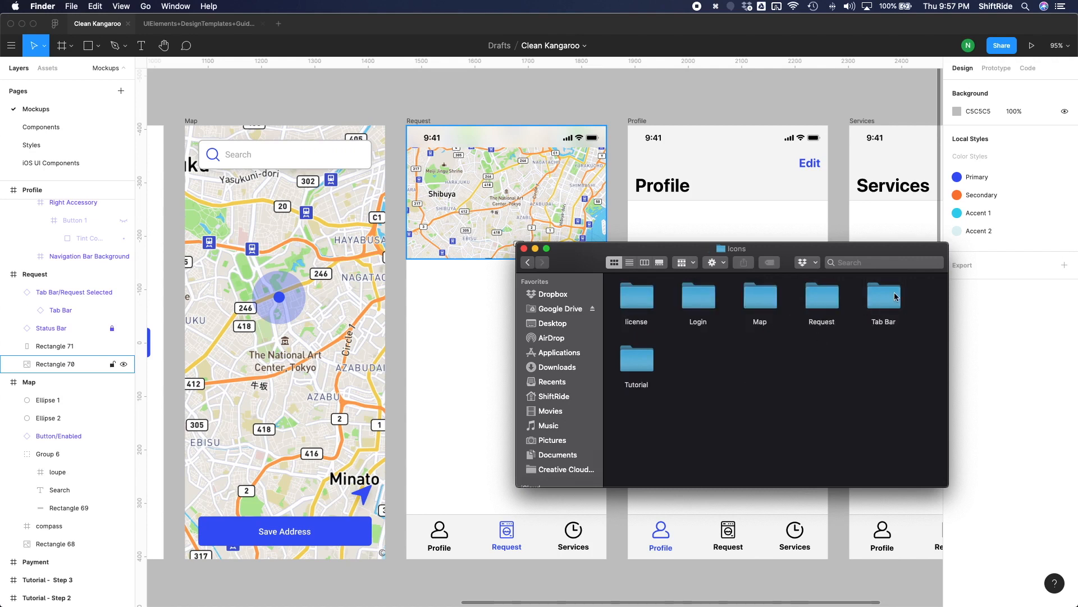
double_click(823, 298)
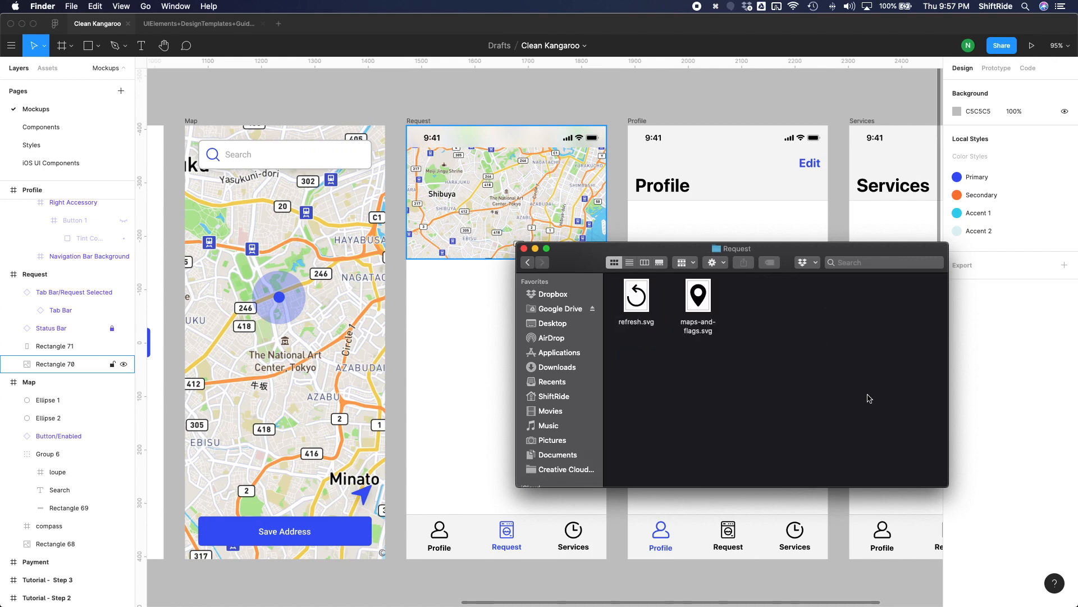
left_click_drag(745, 350, 466, 373)
Constrain the proportions of both imported icons and resize them to 38 × 38.
left_click(975, 153)
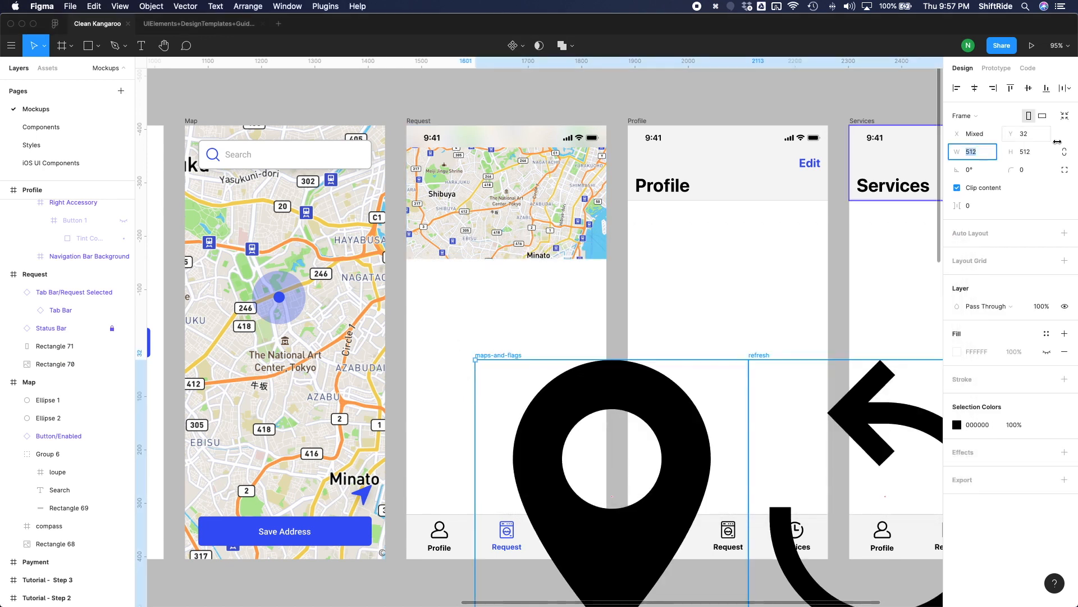
left_click(1065, 151)
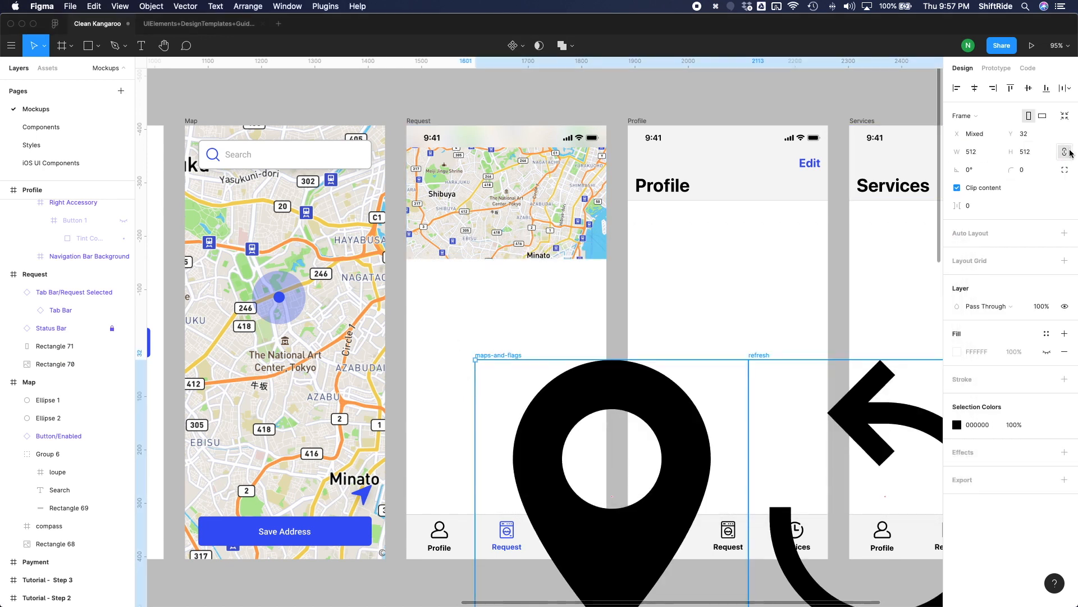
left_click(977, 155)
type("38")
key("Return")
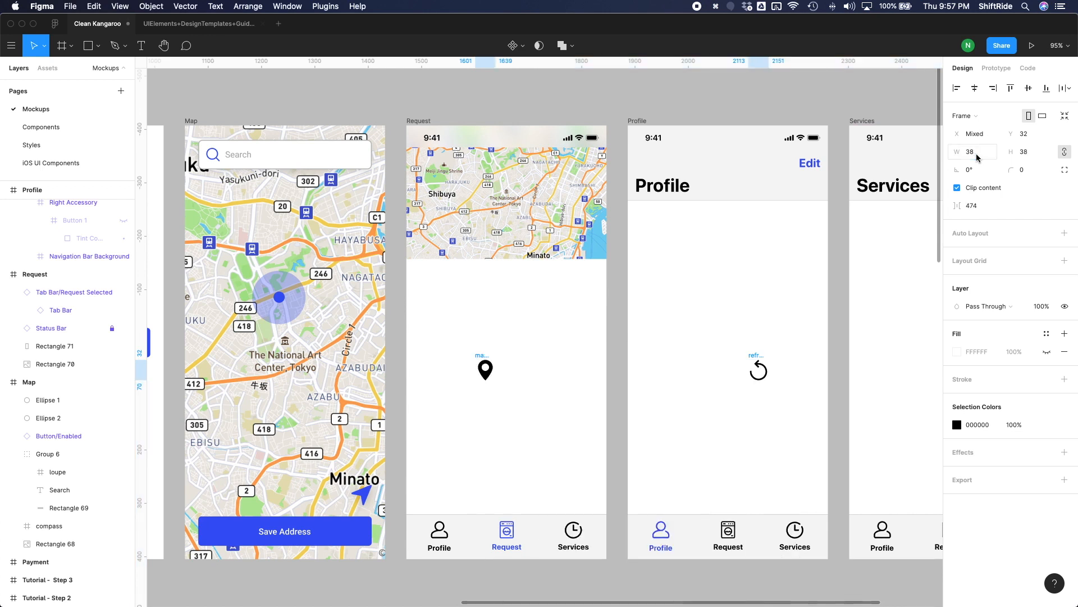
Place the refresh icon in the blank area below the Request screen's map and the pin icon at the map's centre.
left_click_drag(760, 371, 725, 351)
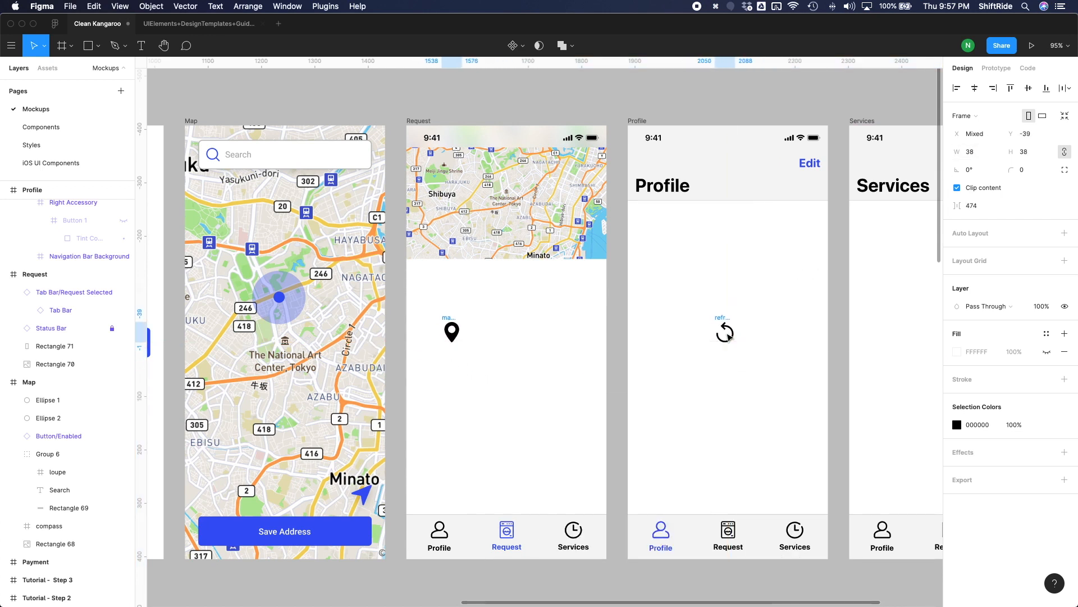
key("super+z")
left_click_drag(734, 341, 568, 323)
left_click_drag(461, 345, 512, 202)
key("super+z")
key("super+z")
Recolour the map pin icon with the Primary colour style and add a Drop Shadow effect to it.
left_click(1063, 411)
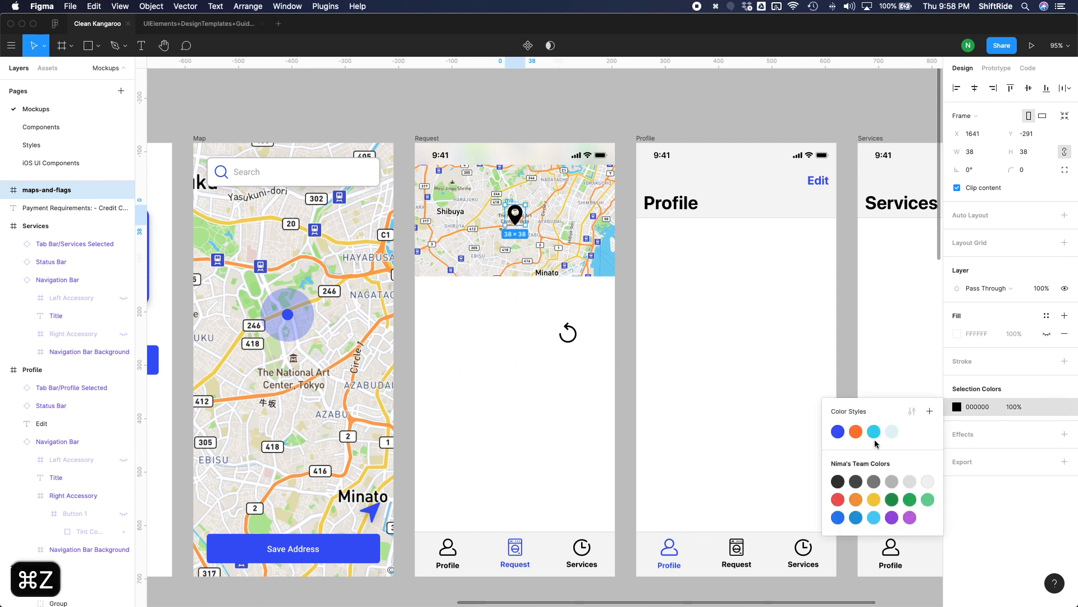
left_click(843, 434)
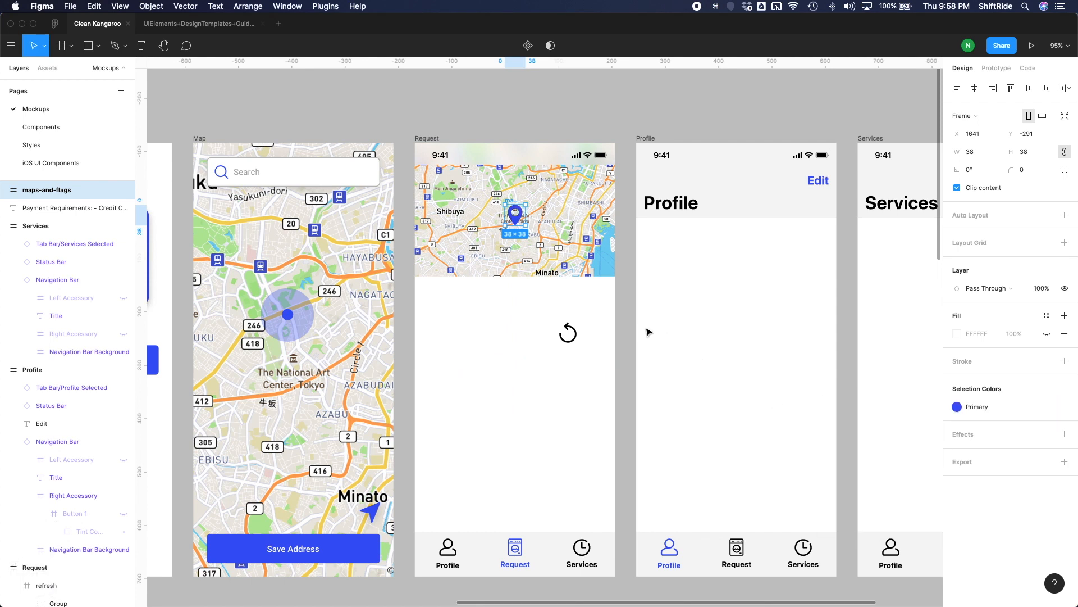
left_click(1064, 434)
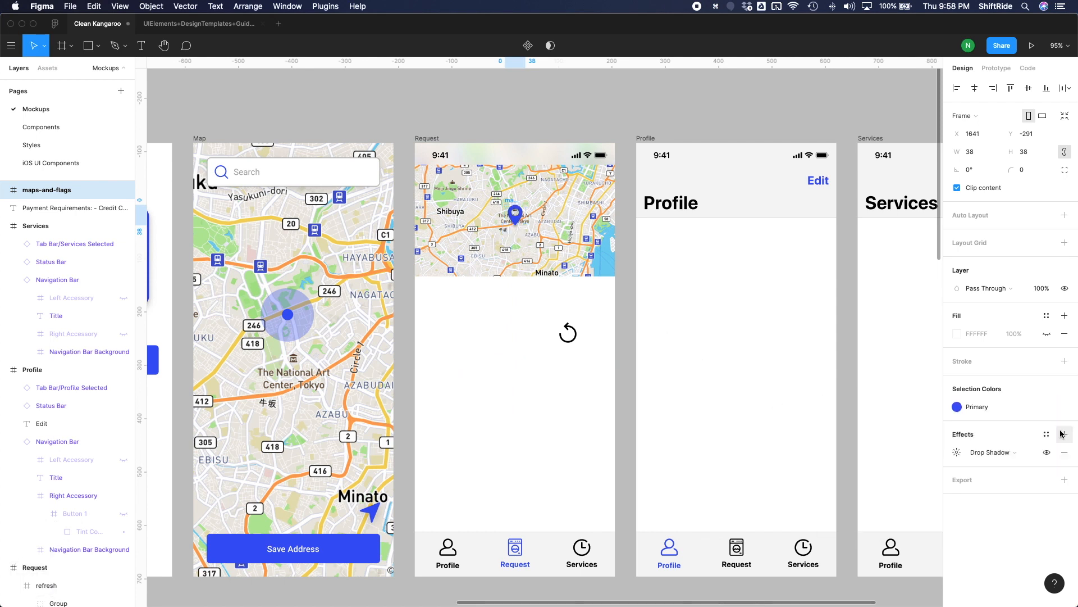
left_click(957, 452)
Set the map pin's drop shadow to a Y offset of 10, a blur of 10 and 15% opacity.
left_click(912, 497)
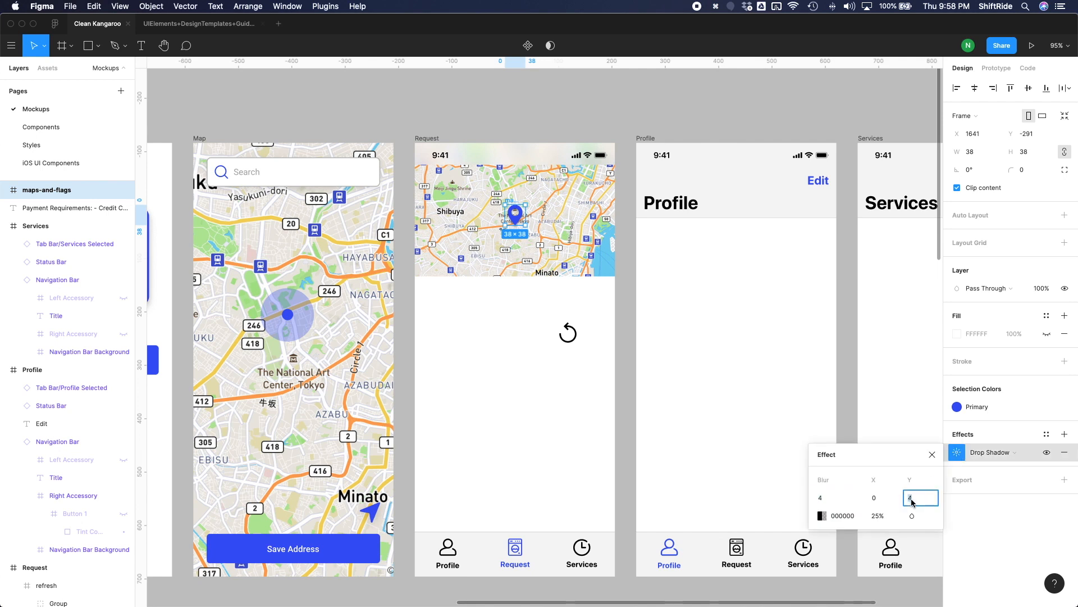
type("8")
key("Return")
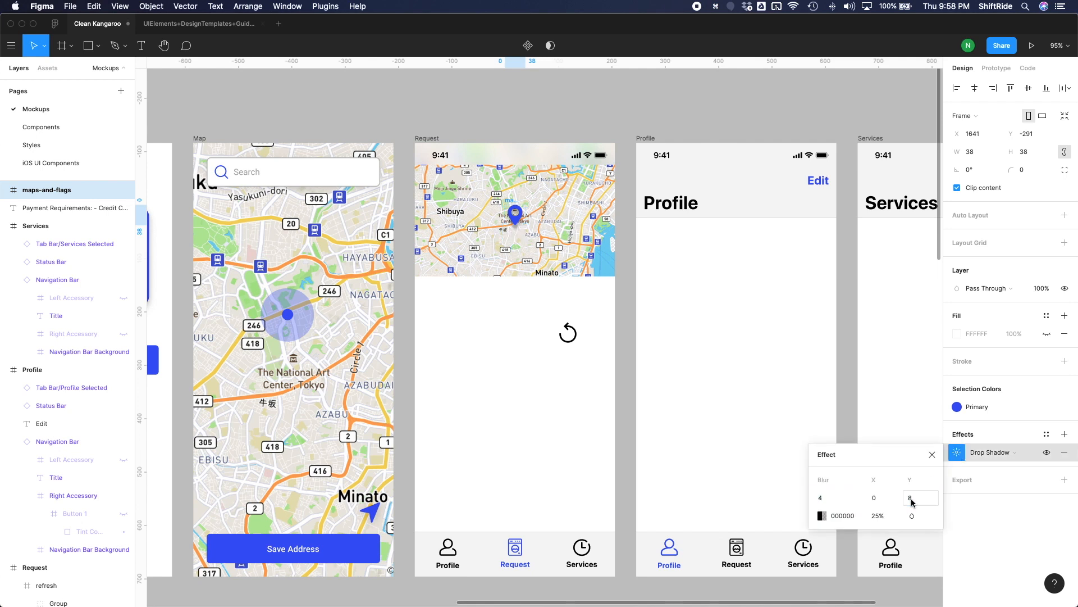
left_click(912, 498)
type("10")
key("Return")
left_click(836, 500)
type("10")
key("Return")
left_click(878, 516)
type("15")
key("Return")
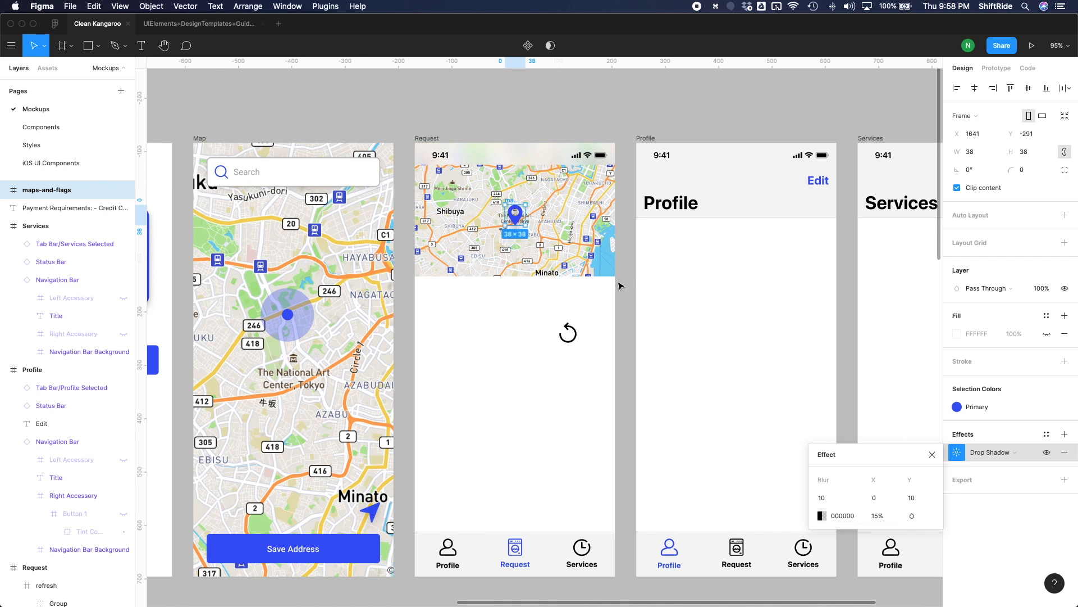
left_click(621, 286)
scroll(585, 386, "up", 10)
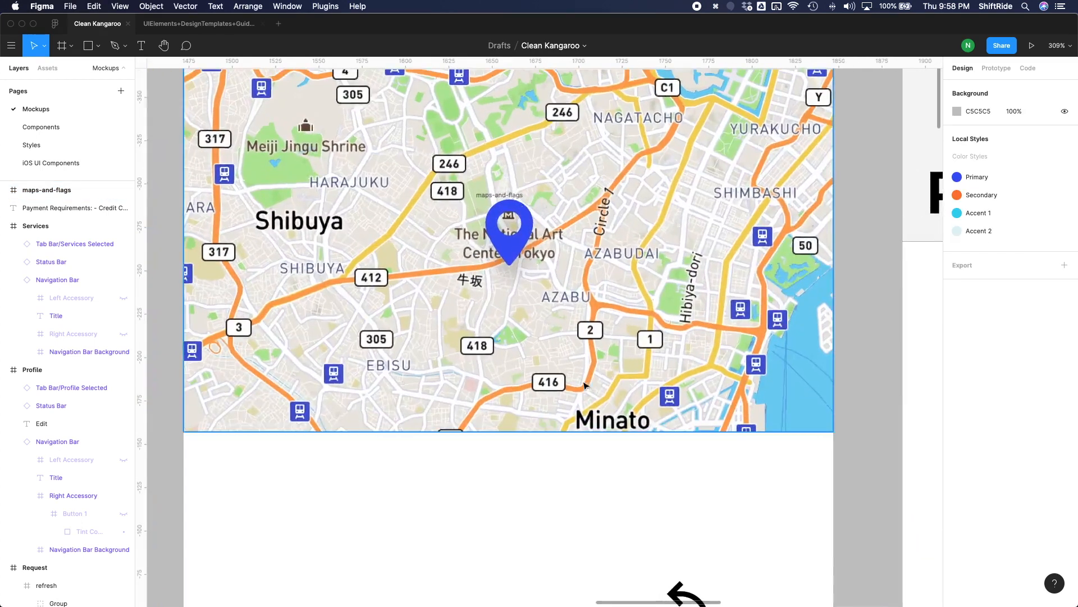
Recolour the refresh icon with the Primary style and move it to the map's upper-left corner at about X 21, Y 51.
scroll(585, 385, "down", 5)
left_click(625, 482)
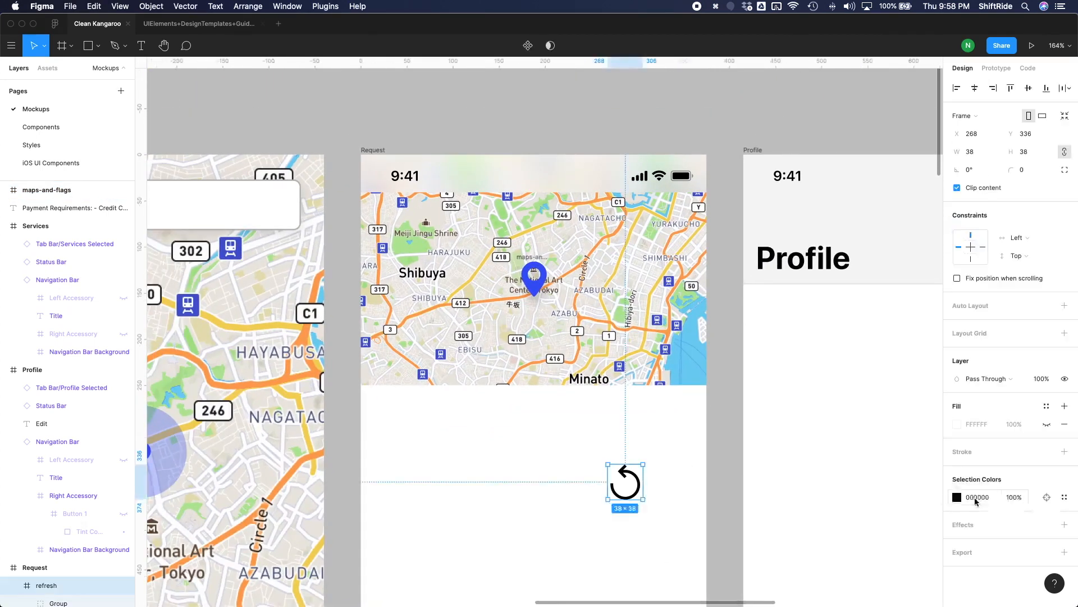
left_click(1047, 497)
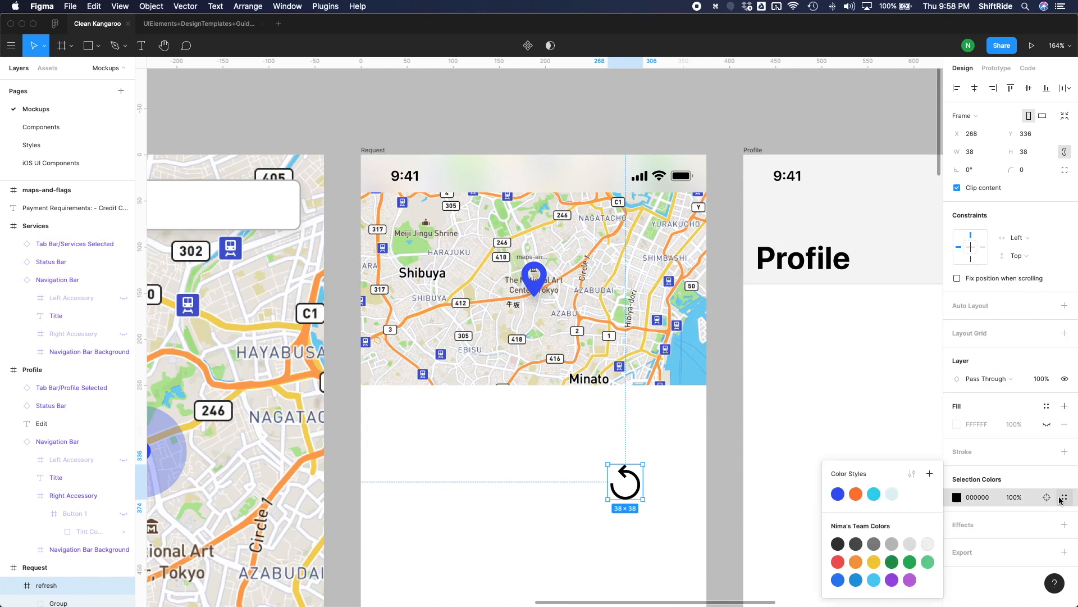
left_click(842, 494)
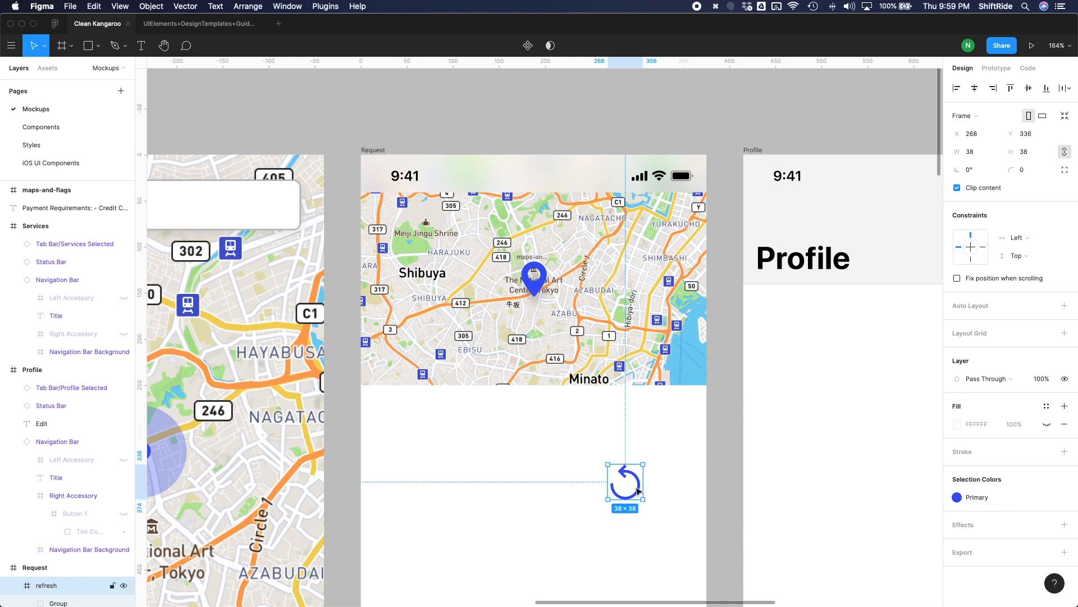
left_click_drag(638, 491, 407, 226)
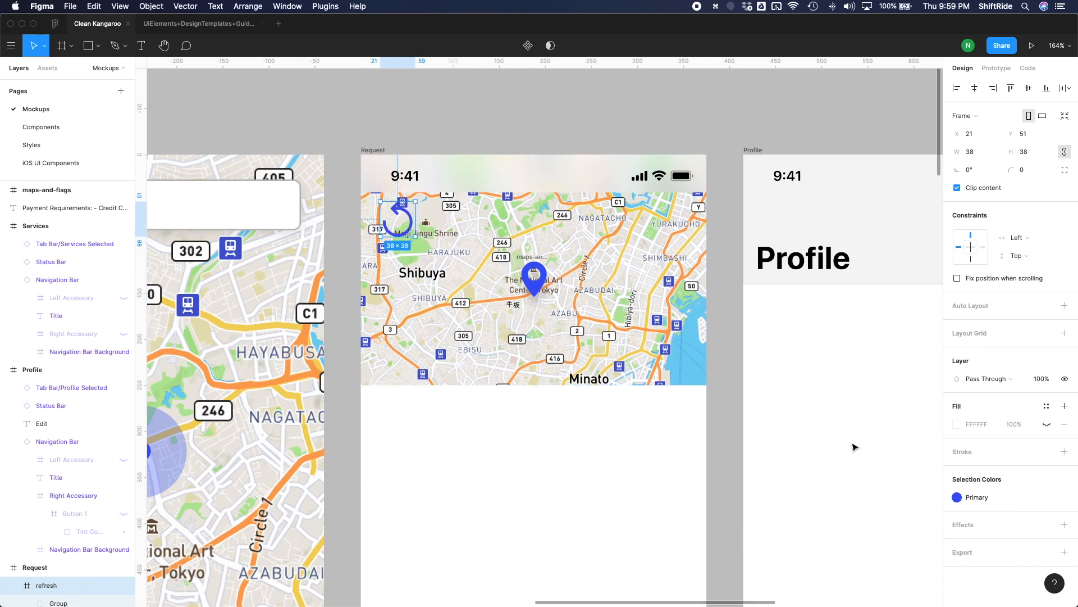
Add a drop shadow to the refresh icon with a Y offset of 0, a blur of 10 and 10% opacity.
left_click(1065, 524)
left_click(956, 542)
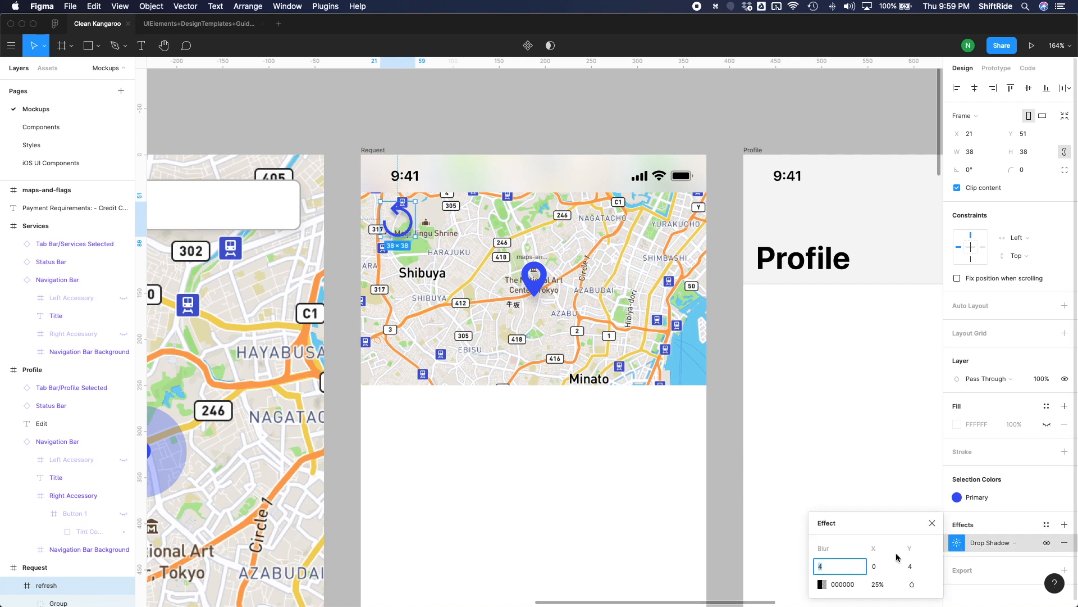
left_click(914, 566)
type("0")
left_click(836, 566)
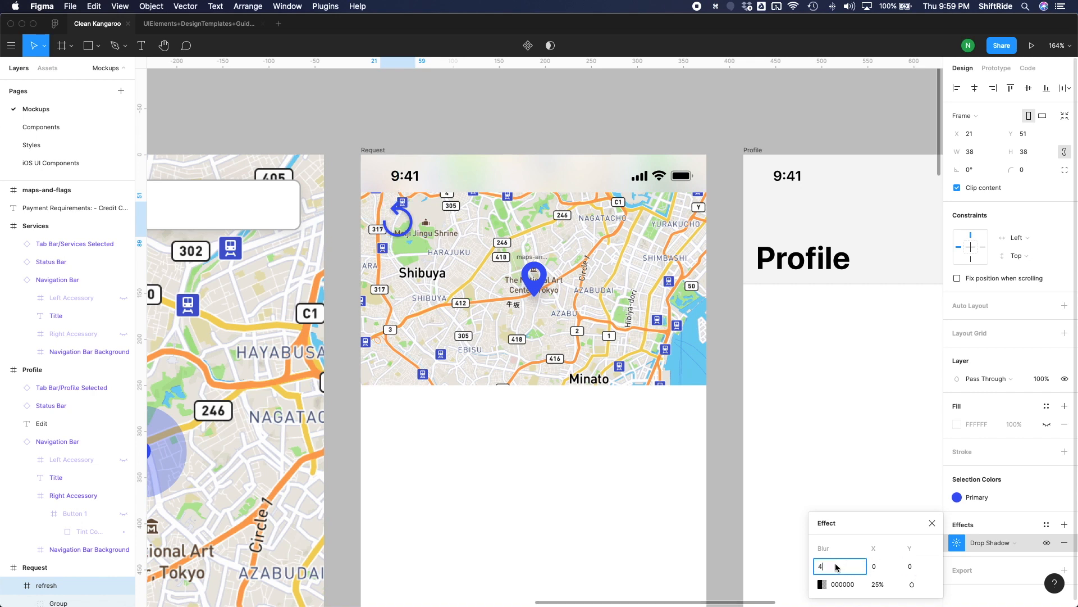
type("10")
key("Return")
left_click(876, 584)
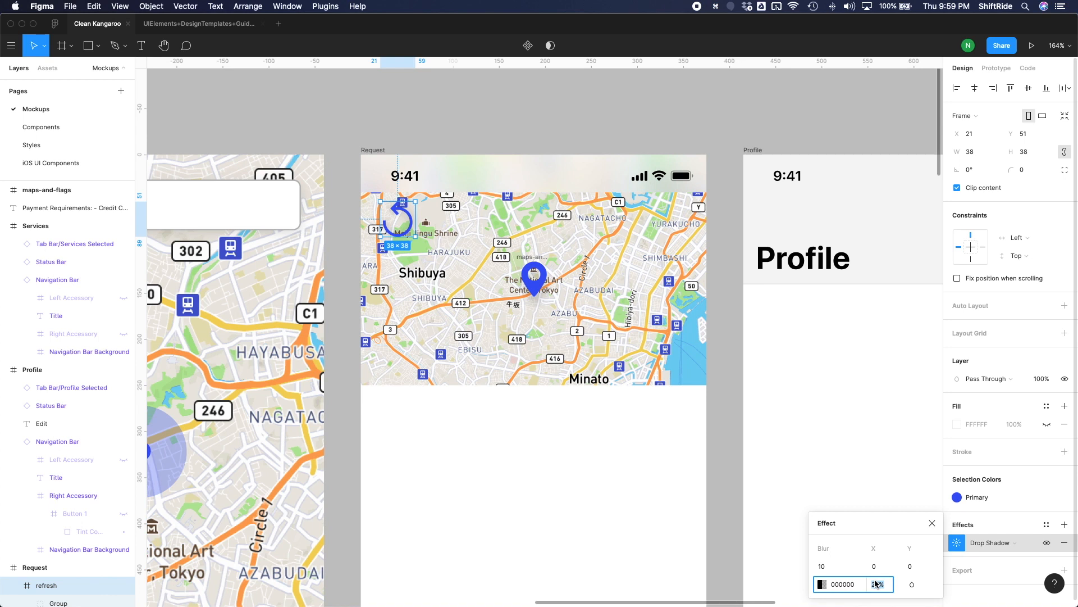
type("10")
key("Return")
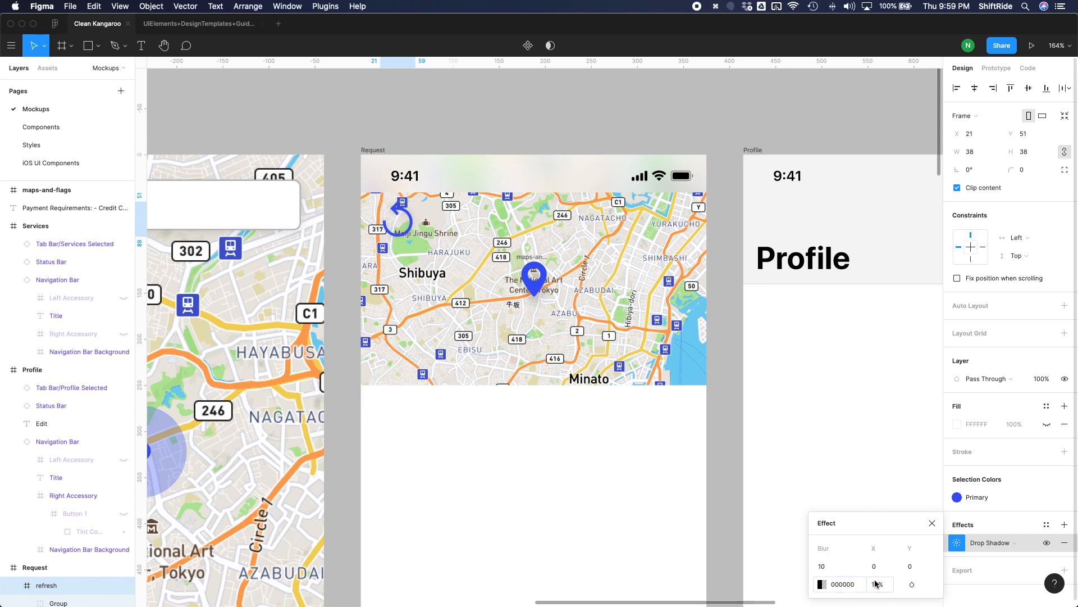
left_click(556, 436)
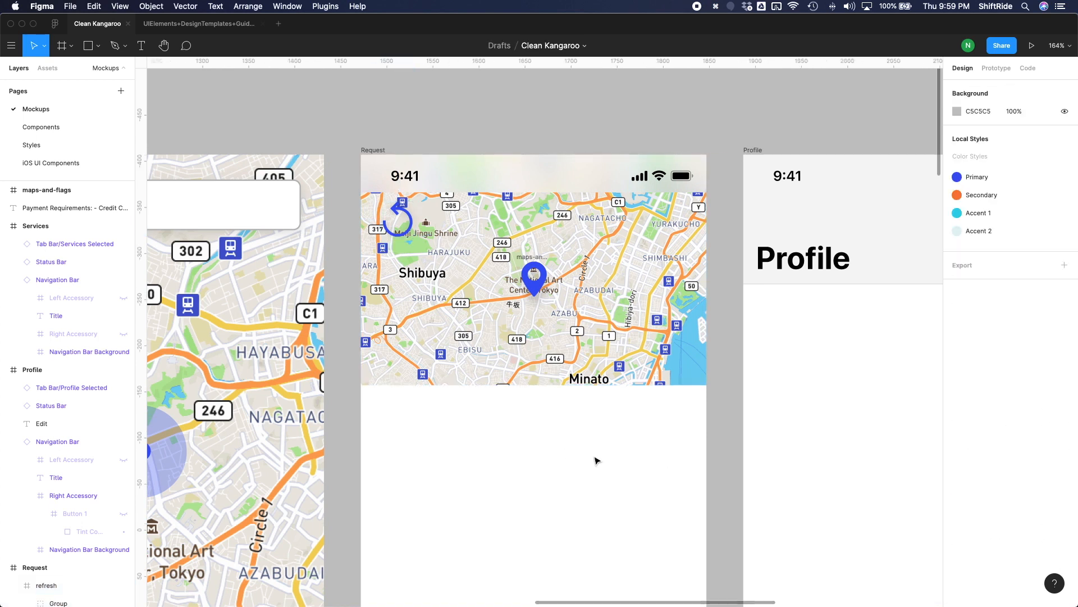
Check the Request / Main screen layout in the Clean-Kangaroo-Mockup-Sketch document, then return to the Figma mockup.
scroll(567, 454, "down", 3)
left_click(354, 180)
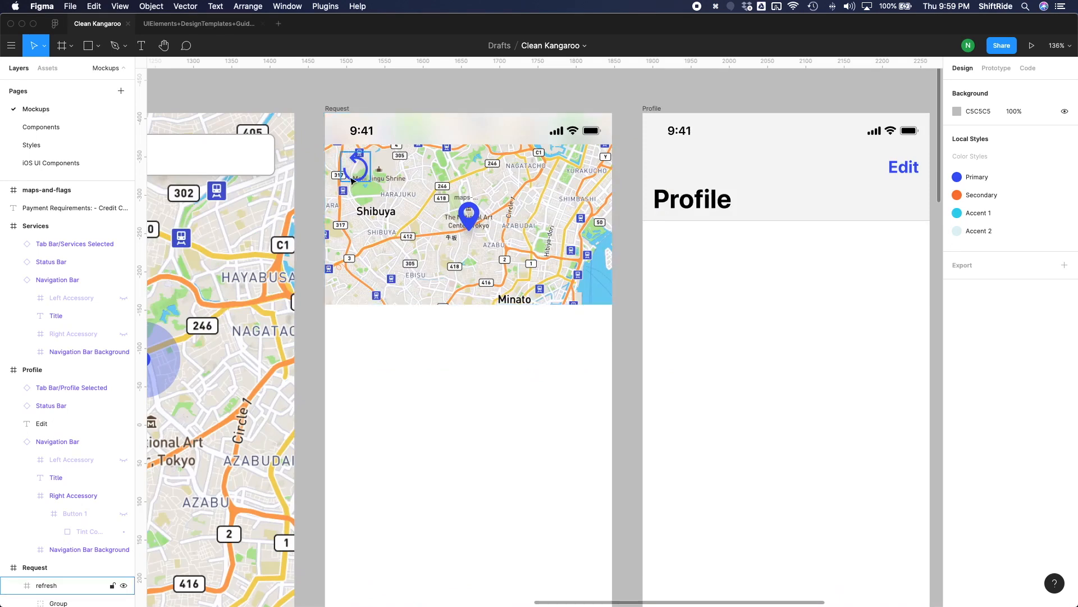
left_click(353, 173)
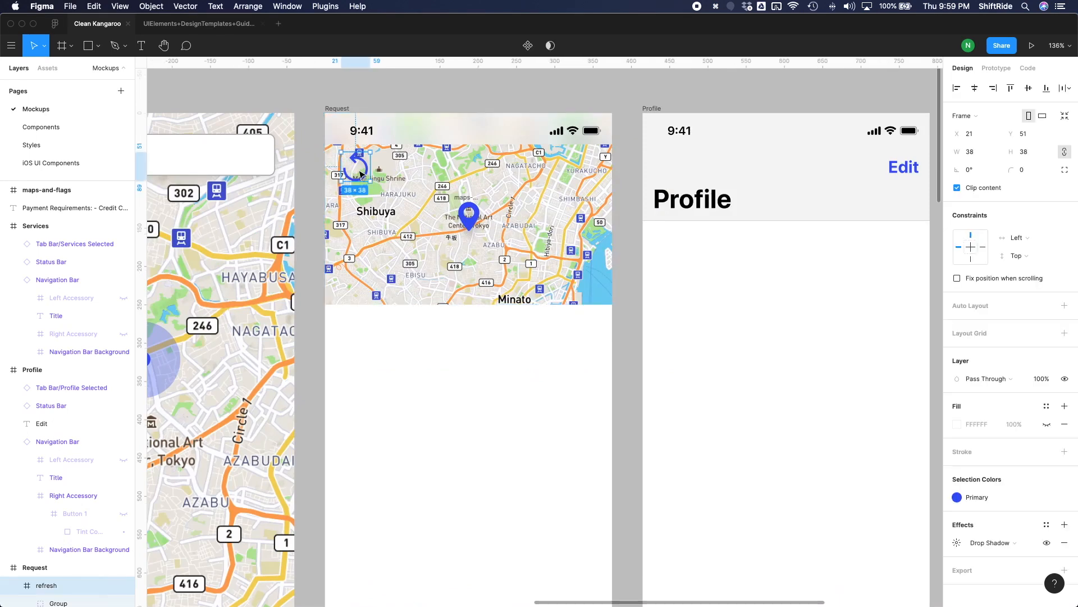
key("ctrl+Up")
left_click(424, 247)
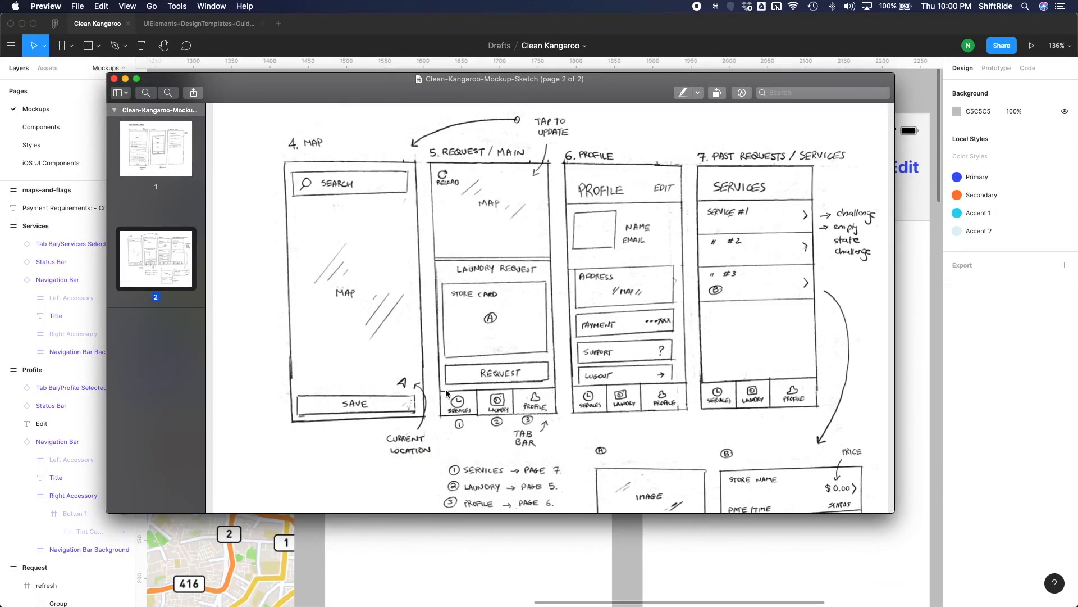
left_click(521, 545)
Draw a rectangle of about 375 × 499 on the Request screen, spanning from the map's lower part to the tab bar.
scroll(488, 393, "down", 2)
scroll(488, 393, "down", 3)
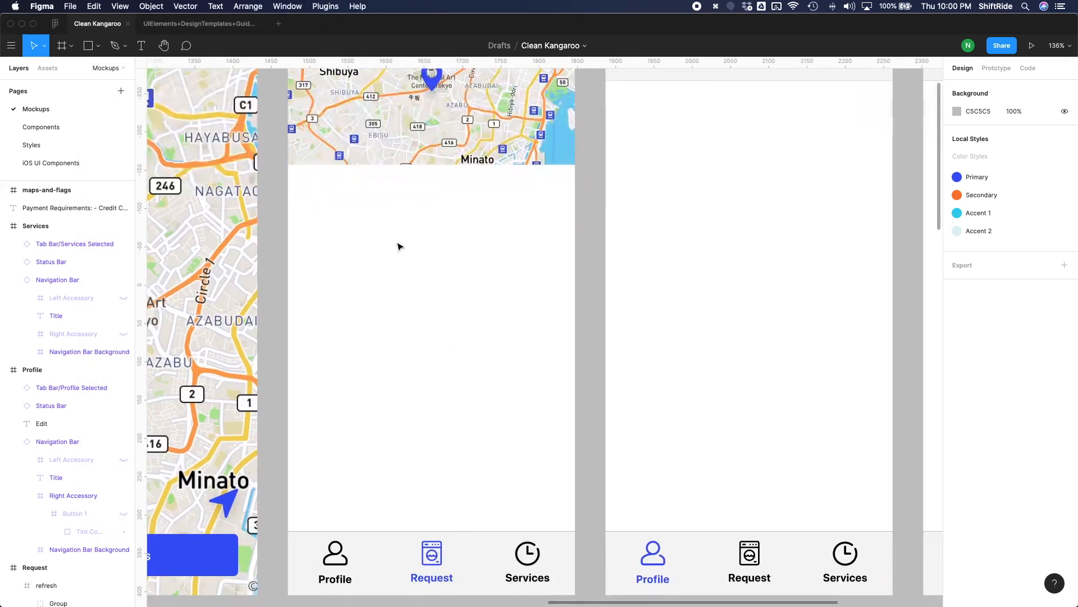
key("r")
mouse_move(289, 149)
left_mouse_down()
mouse_move(539, 501)
mouse_move(576, 533)
left_mouse_up()
Adjust the new rectangle to Y 233 and a height of 496 so it ends at the tab bar.
scroll(413, 540, "up", 3)
scroll(413, 540, "up", 5)
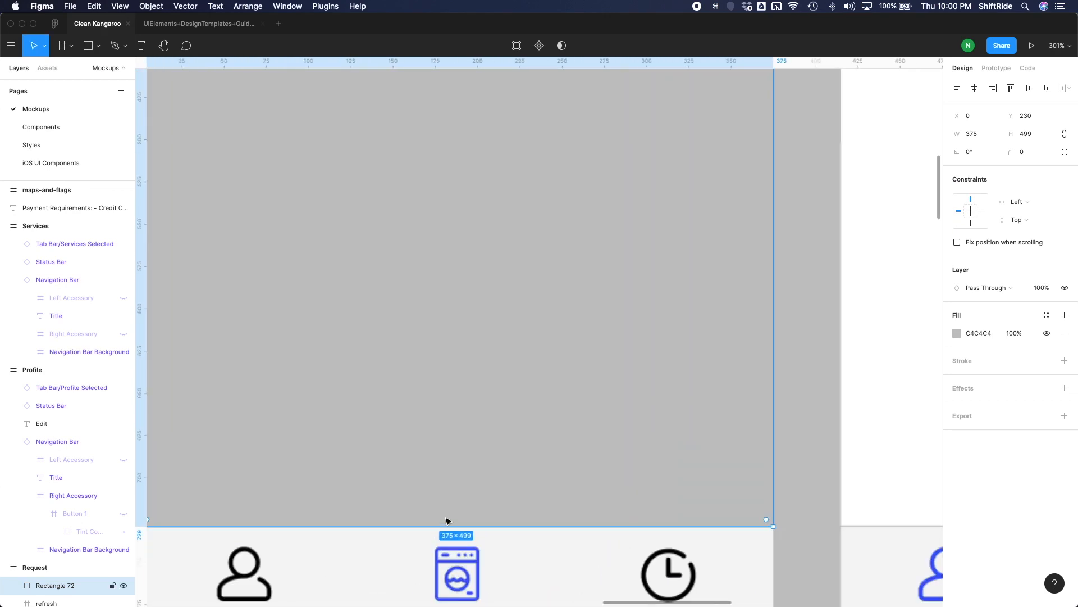
left_click_drag(443, 525, 443, 522)
key("Down")
key("Down")
key("Down")
left_click(797, 462)
scroll(797, 463, "down", 10)
Change the fill of the rectangle below the map to white FFFFFF.
left_click(613, 443)
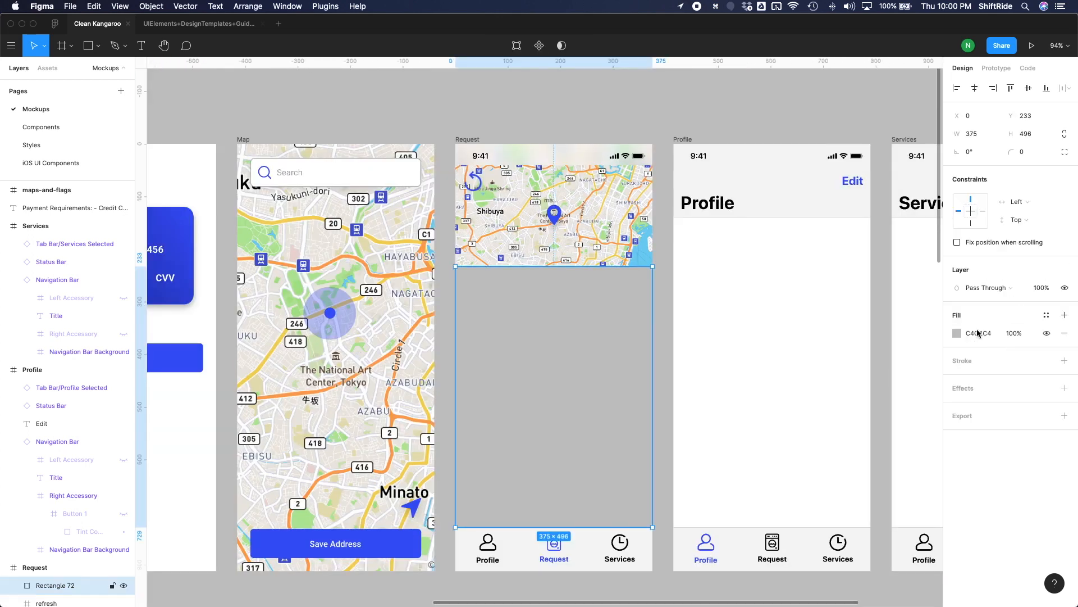
left_click(957, 333)
left_click_drag(833, 341, 742, 263)
key("super+z")
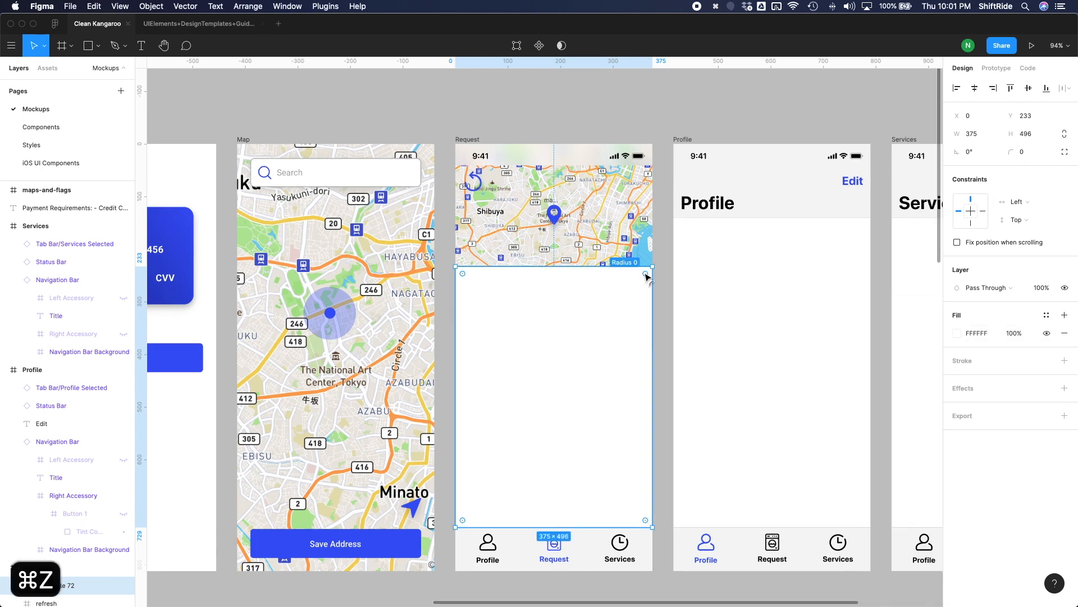
Round only the two upper corners of the white rectangle to a radius of 20.
left_click_drag(646, 276, 644, 280)
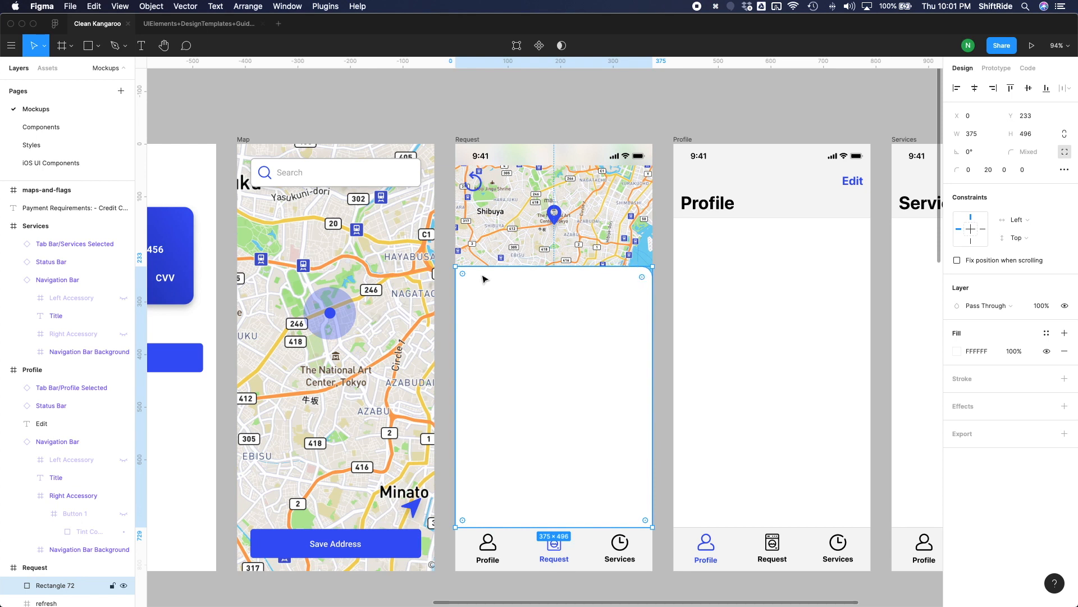
left_click_drag(466, 274, 469, 278)
left_click_drag(642, 278, 605, 320)
key("super+z")
left_click(663, 286)
left_click(611, 331)
Add a drop shadow to the white panel and set its Y offset to -6.
left_click(1065, 405)
left_click(957, 424)
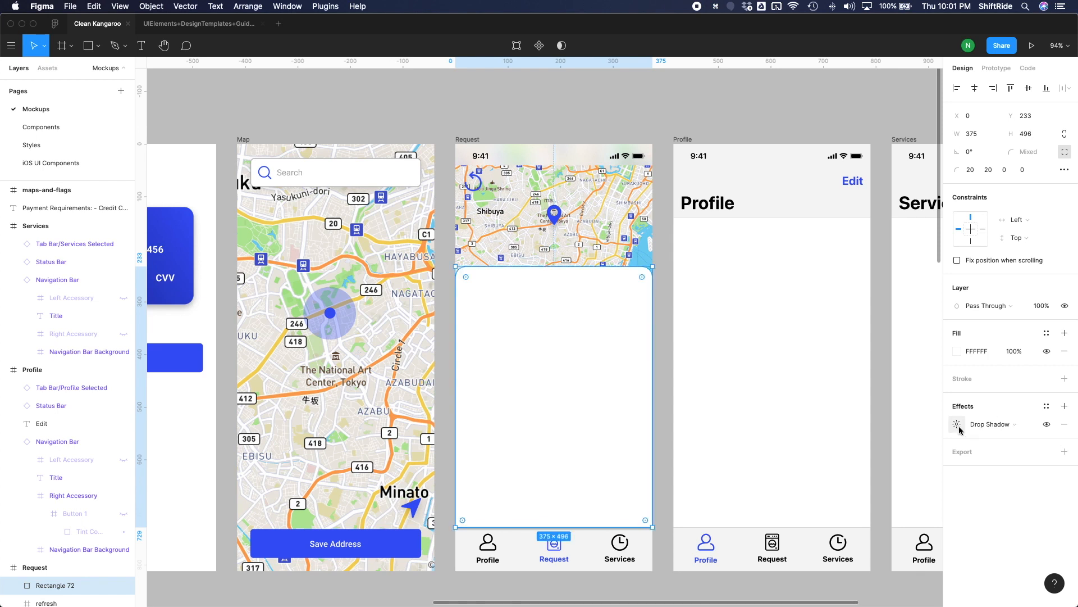
left_click(914, 471)
type("-10")
key("Return")
left_click(915, 471)
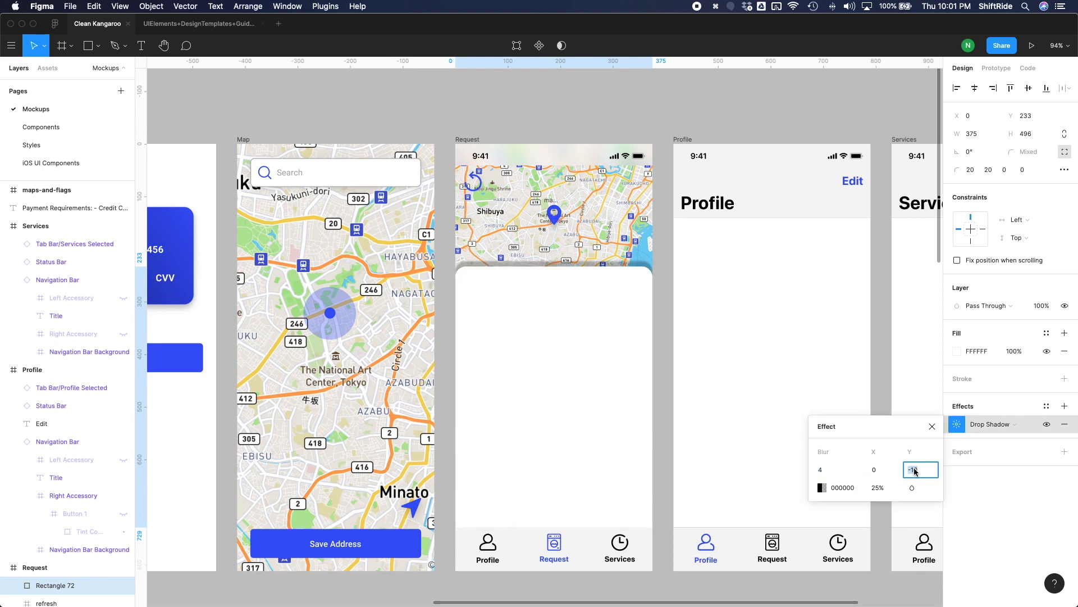
type("=")
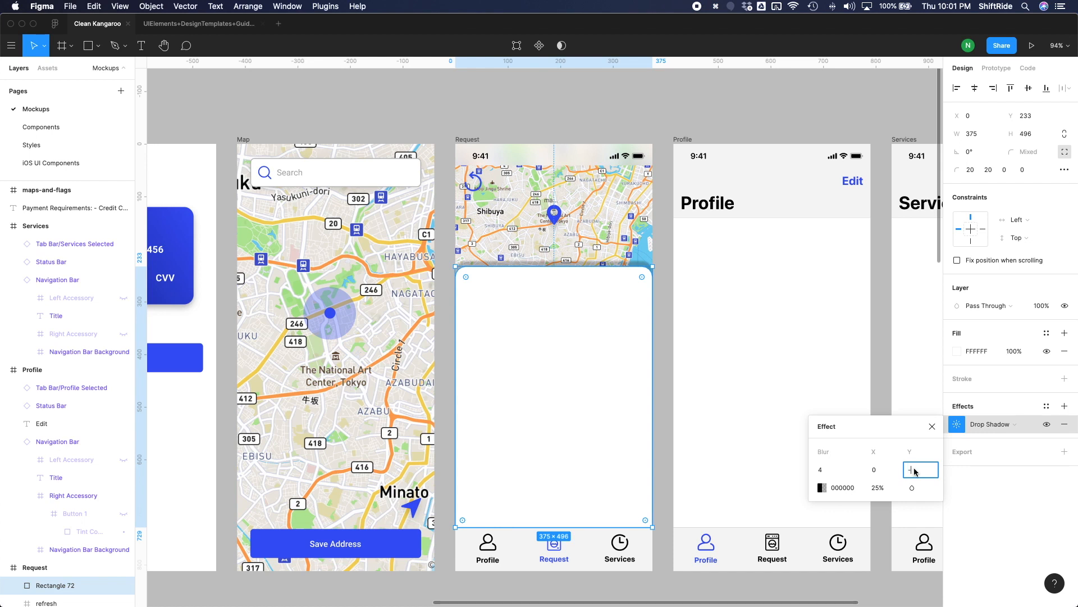
type("6")
key("Return")
Set the panel shadow's blur to 20 and its opacity to 8%.
left_click(829, 477)
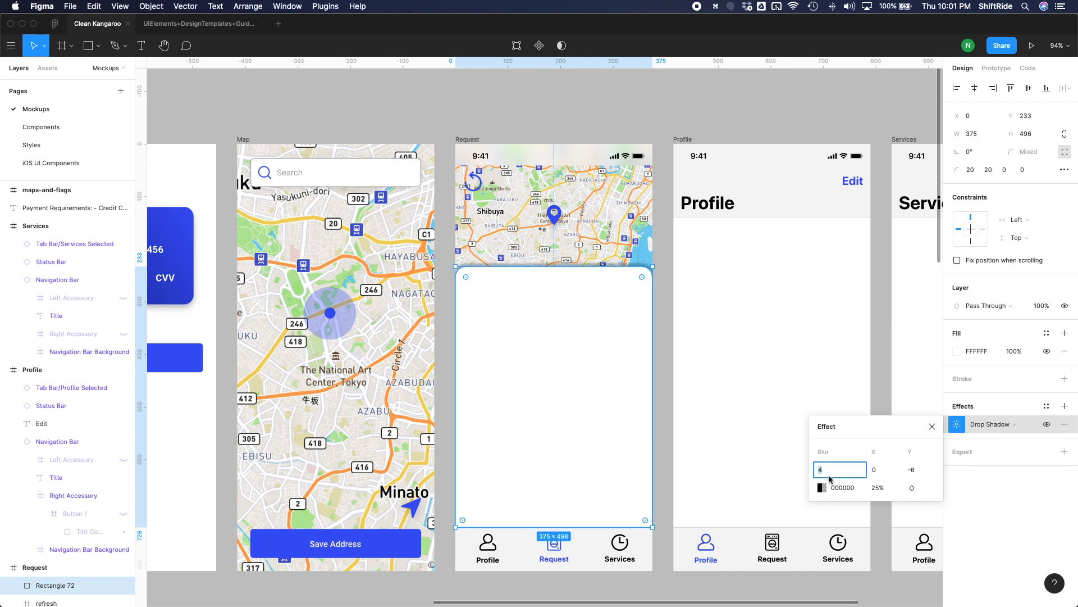
type("15")
key("Return")
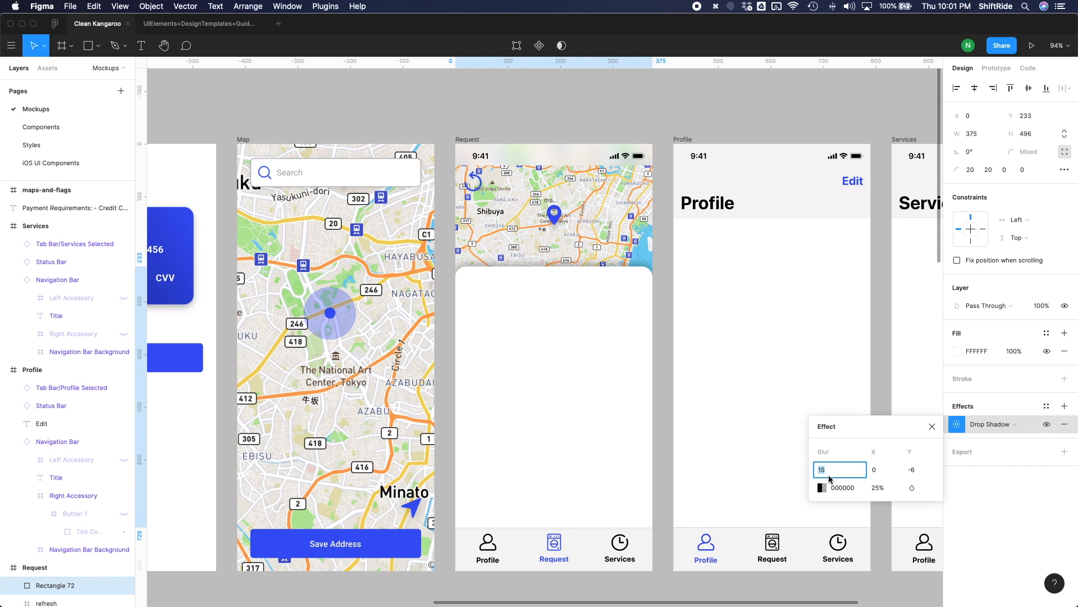
left_click(875, 493)
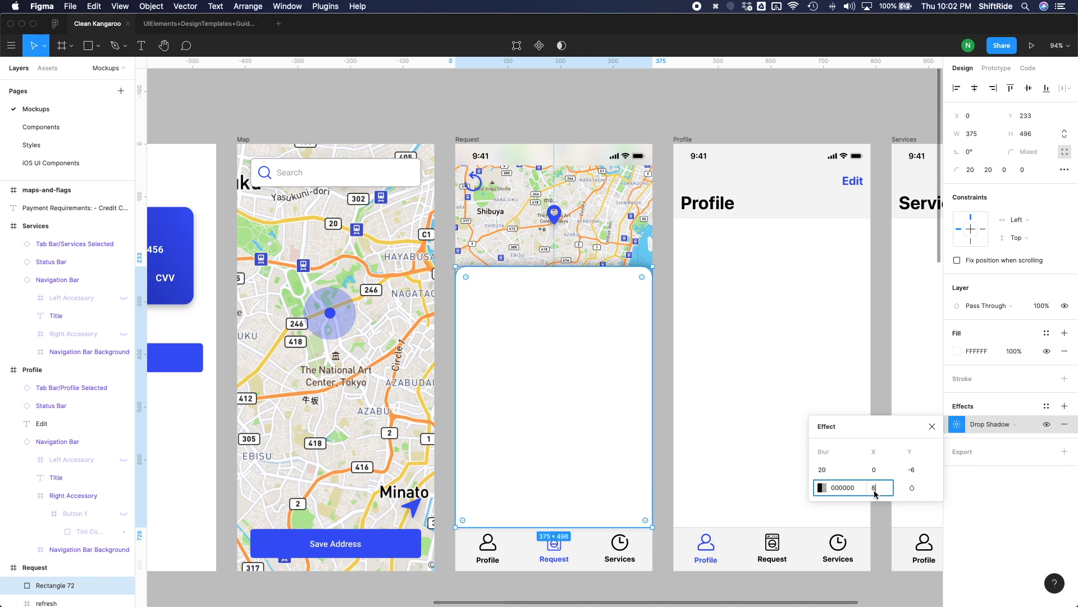
key("Return")
left_click(681, 294)
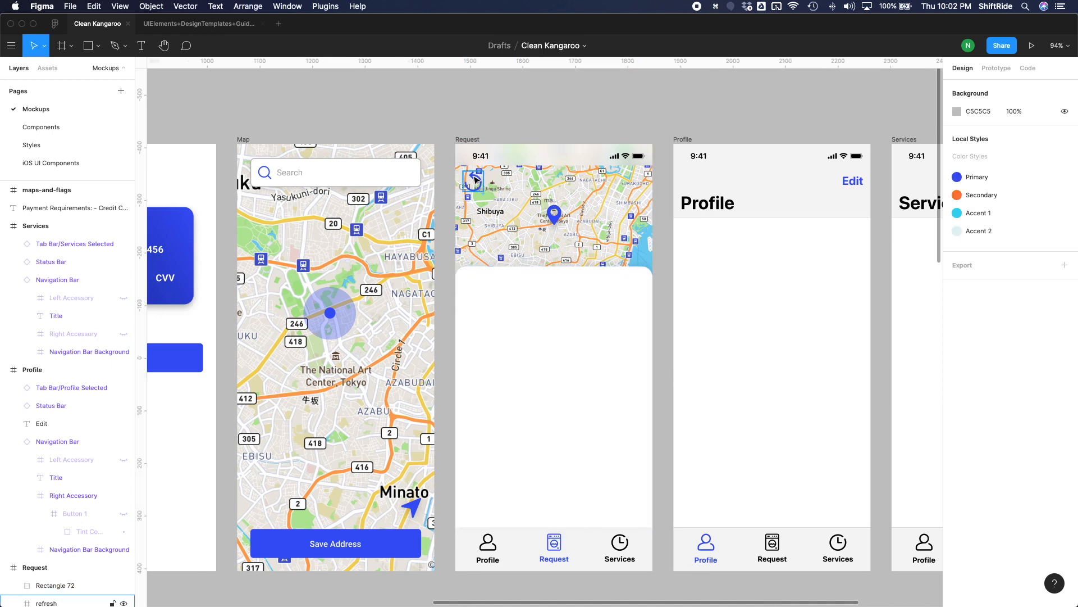
scroll(480, 185, "up", 10)
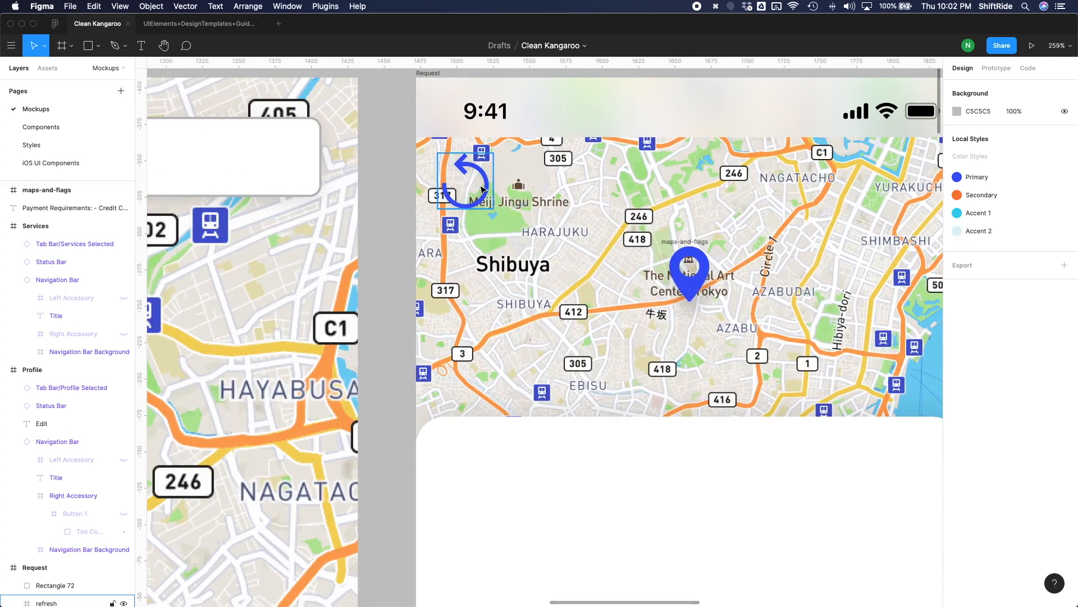
key("o")
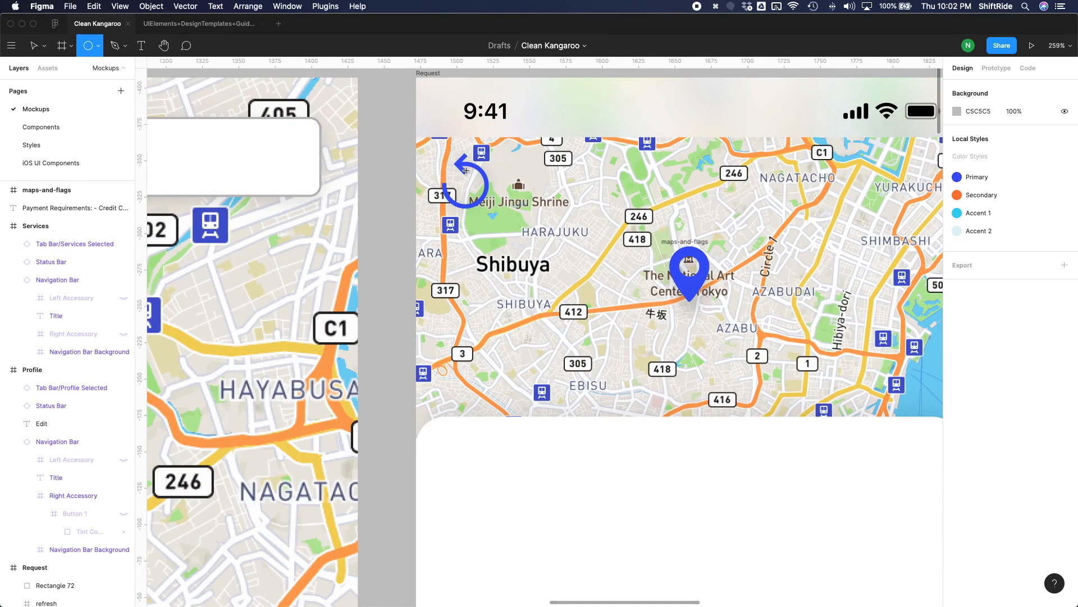
left_click_drag(444, 161, 511, 231)
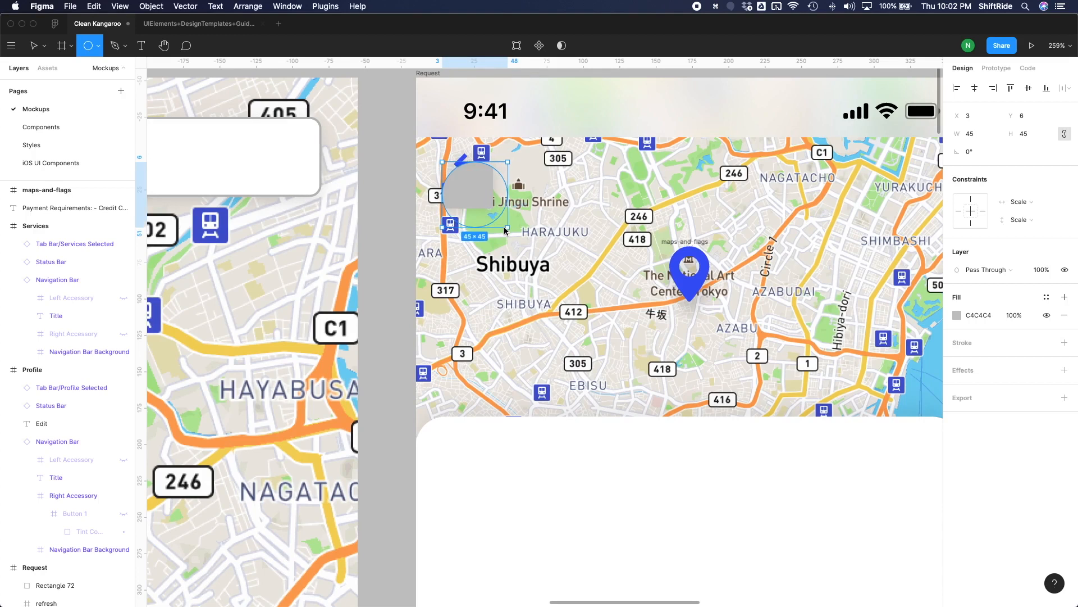
key("super+z")
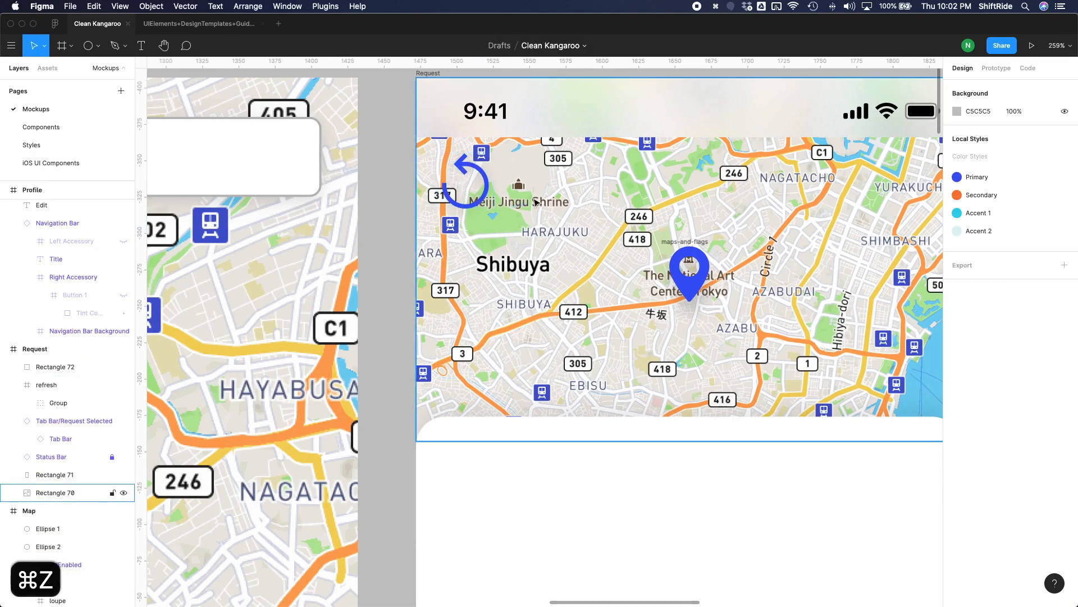
Draw a 48 × 48 circle on the map beside the refresh icon and shrink the icon to 30 × 30.
key("o")
left_click_drag(554, 220, 581, 250)
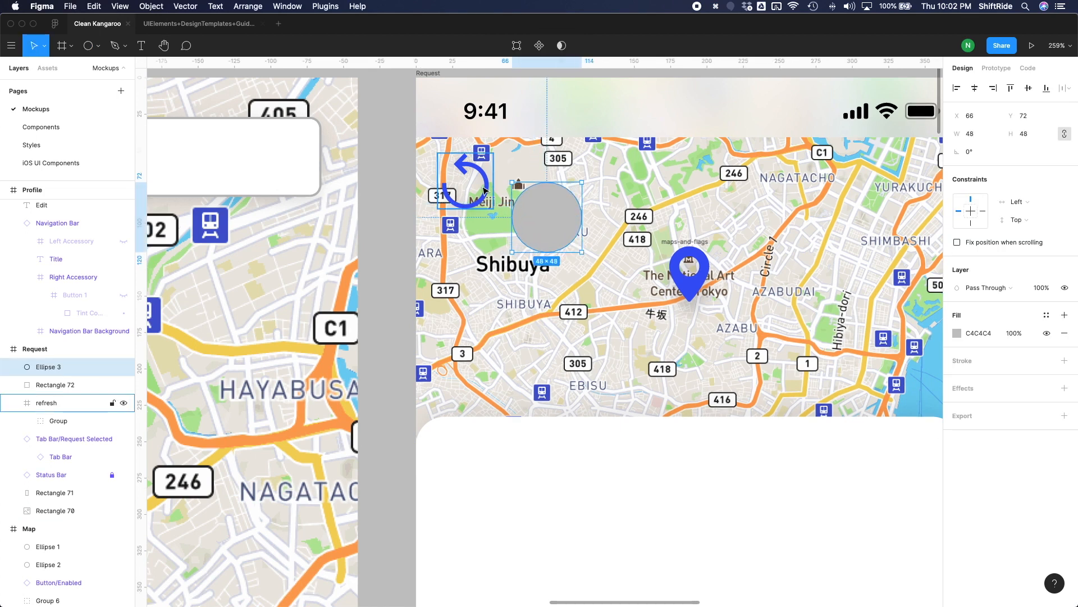
left_click(493, 211)
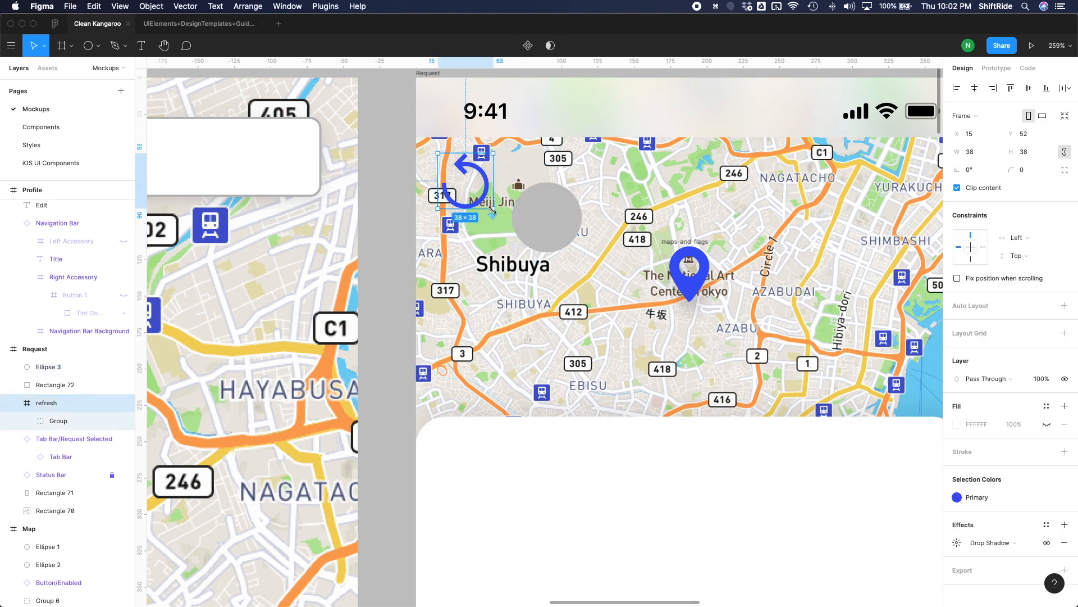
left_click_drag(488, 207, 480, 201)
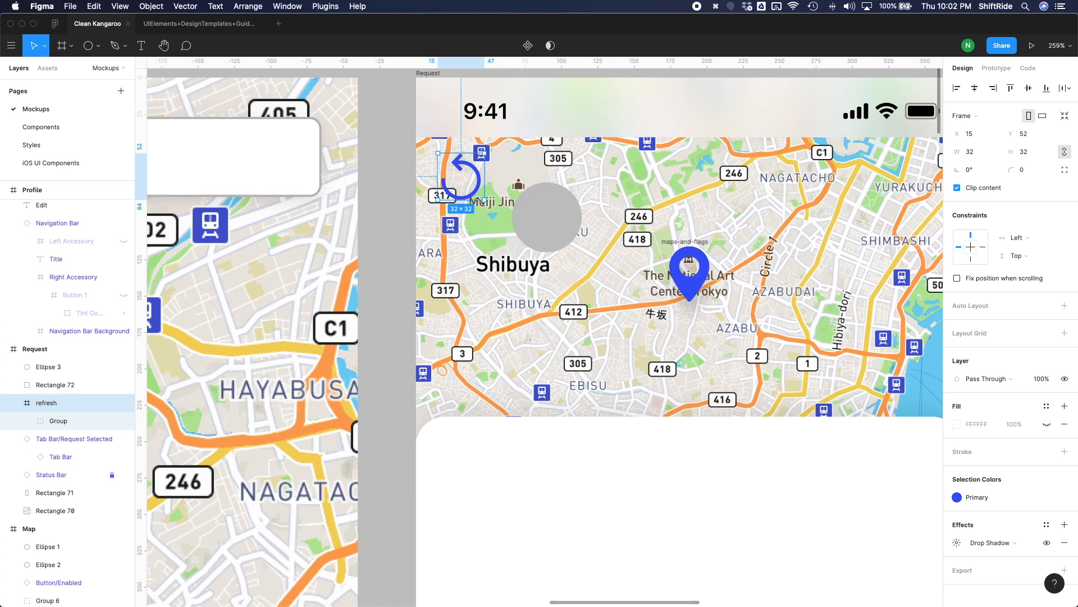
Change the fill of the circle beside the refresh icon to white FFFFFF.
left_click(550, 225)
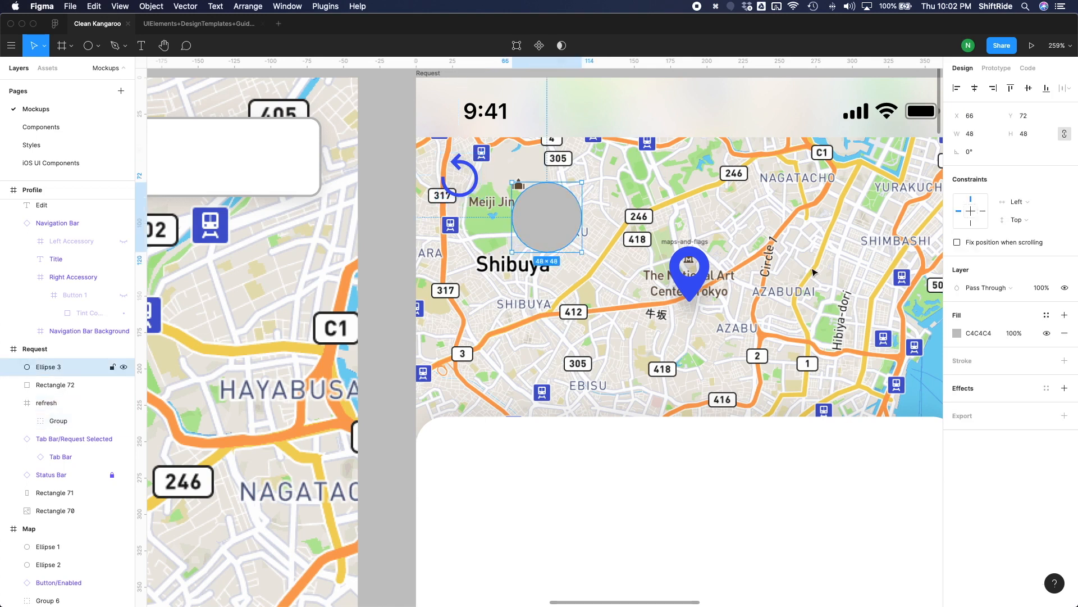
left_click(957, 333)
left_click_drag(861, 367, 759, 277)
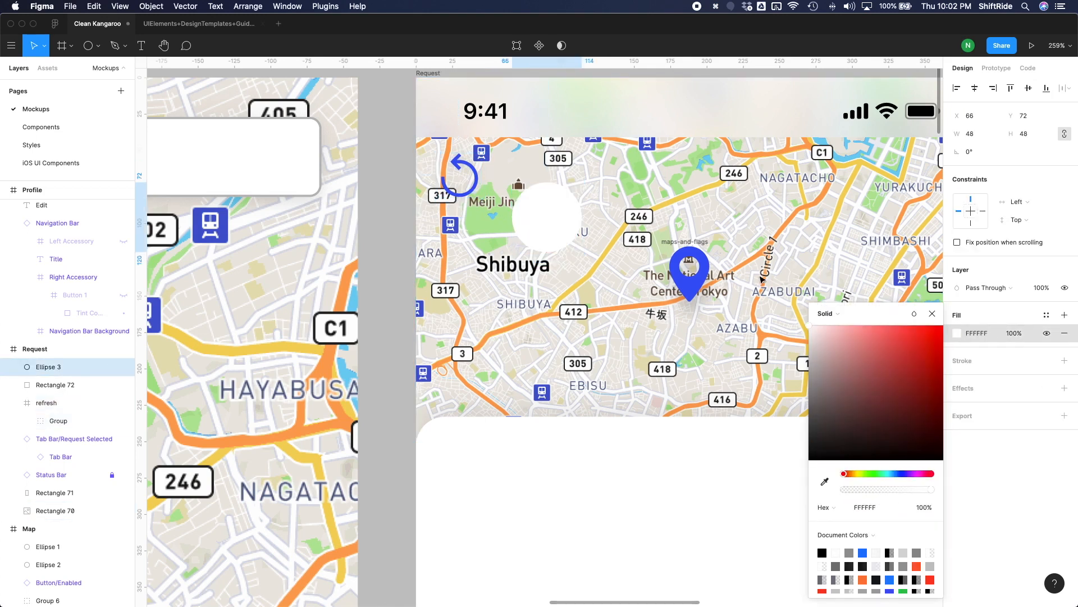
key("super+z")
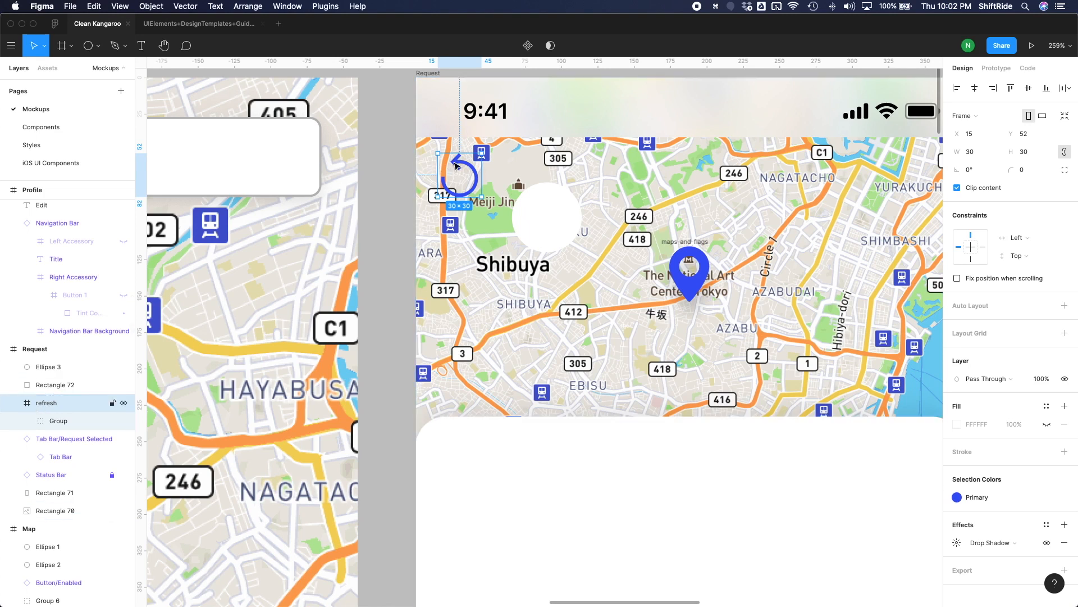
Move the refresh icon in front of the white circle and centre it there at X 75, Y 81.
left_click_drag(477, 176, 544, 210)
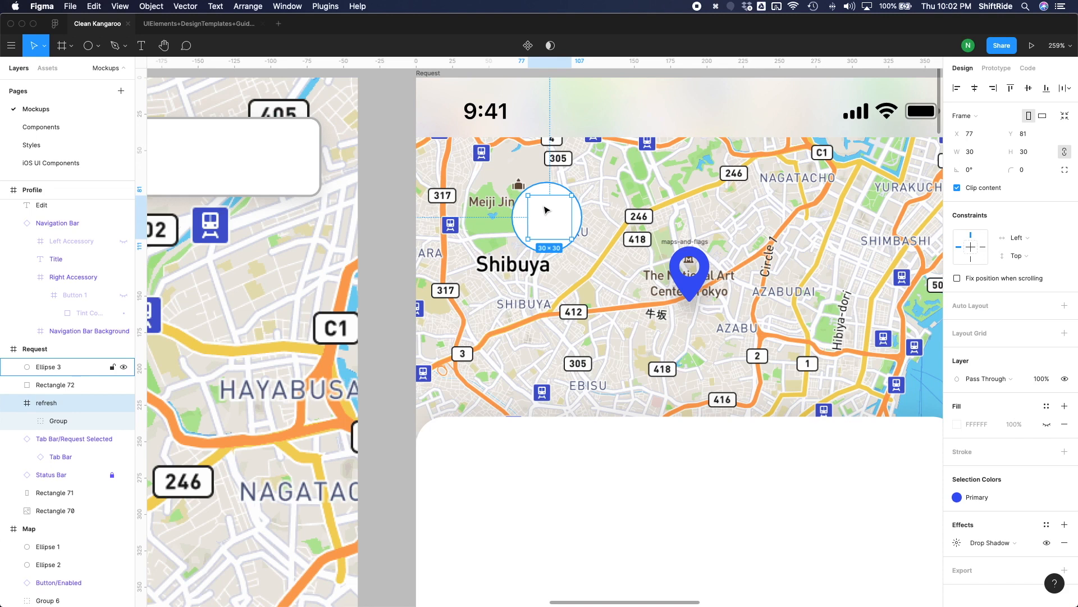
key("super+bracketright")
key("super+bracketright")
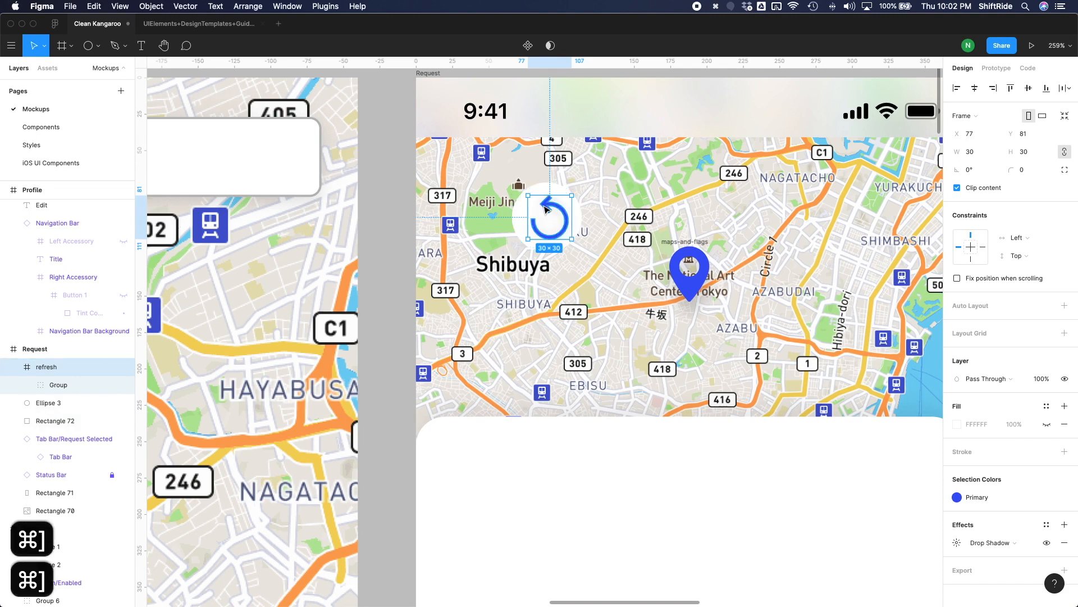
key("Left")
key("Left")
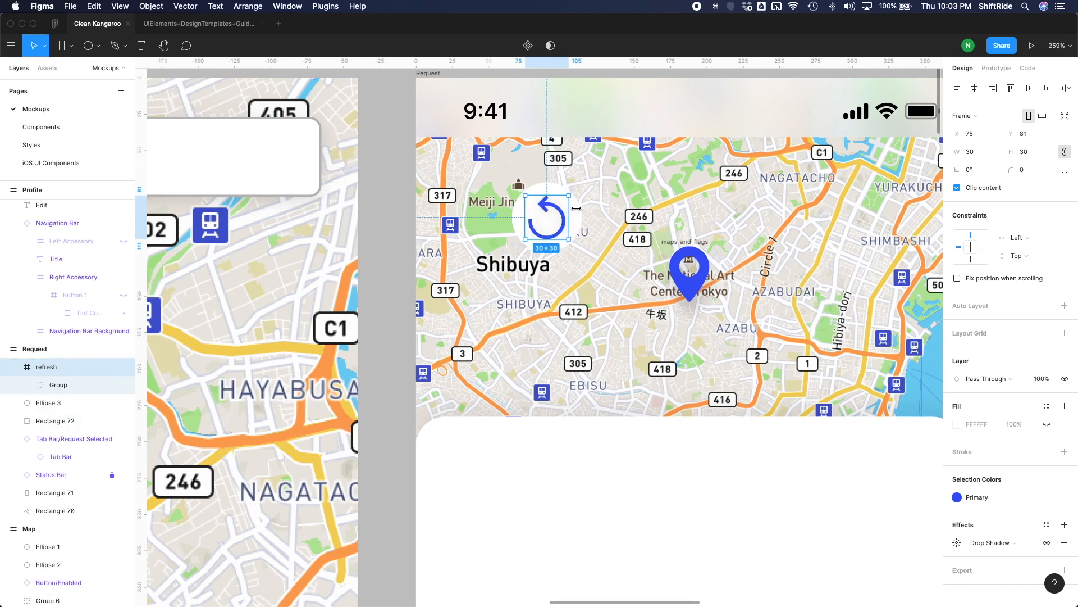
Group the refresh icon with its white circle and move the group to X 16, Y 52 on the Request screen.
left_click(536, 245, "shift")
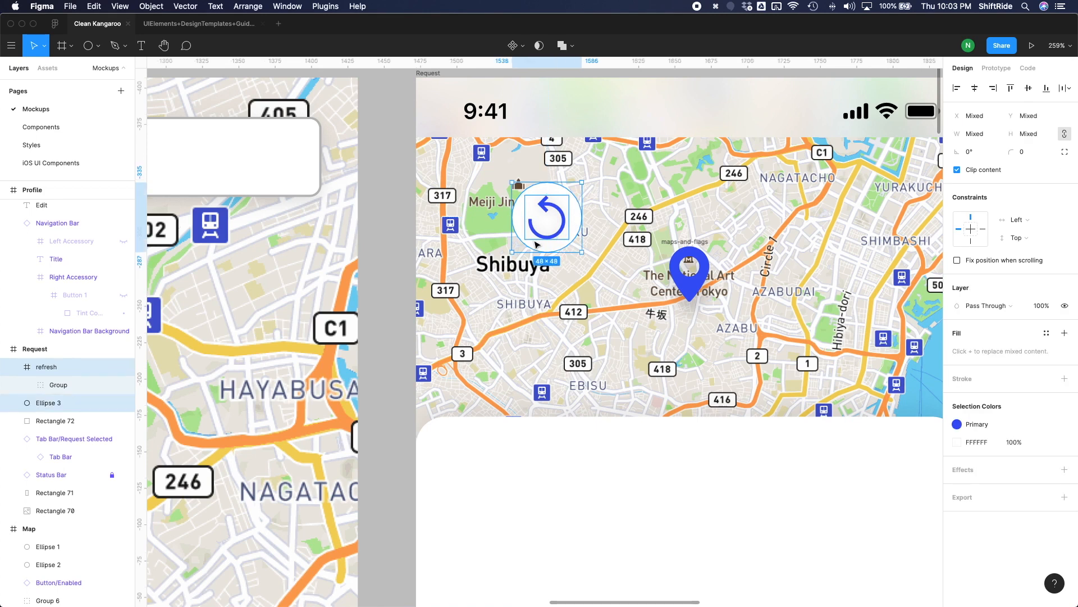
key("super+g")
left_click_drag(531, 222, 457, 194)
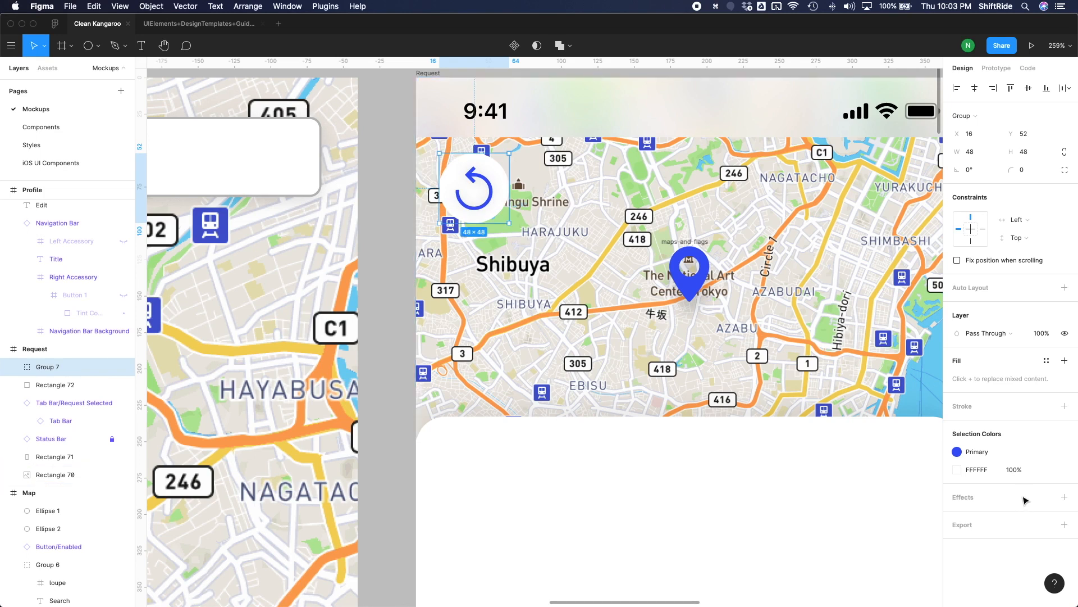
Add a drop shadow to the refresh button group and set its Y offset to 0.
left_click(1063, 497)
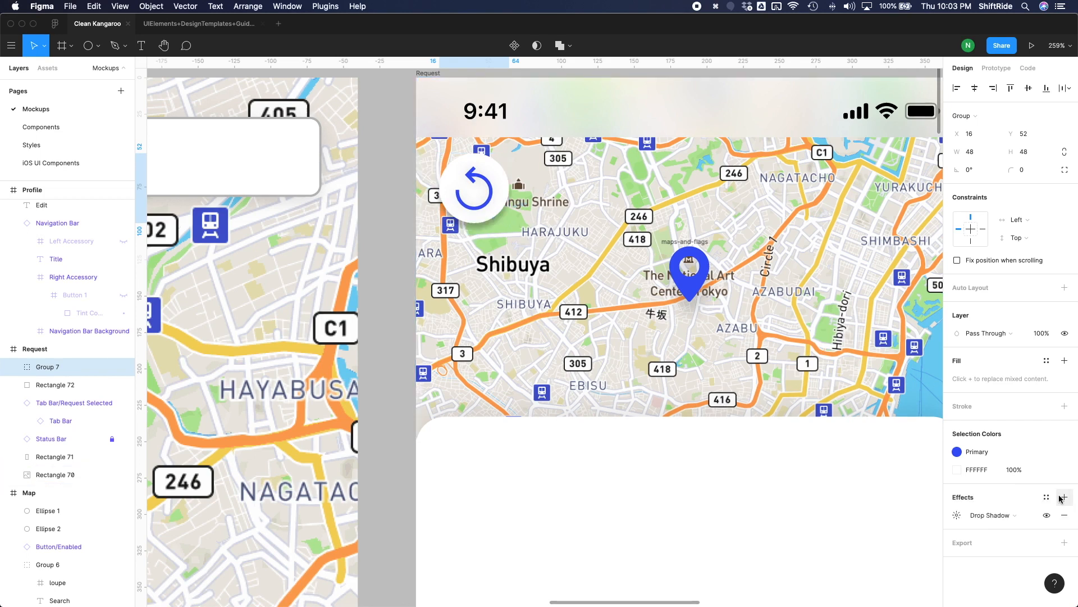
left_click(999, 516)
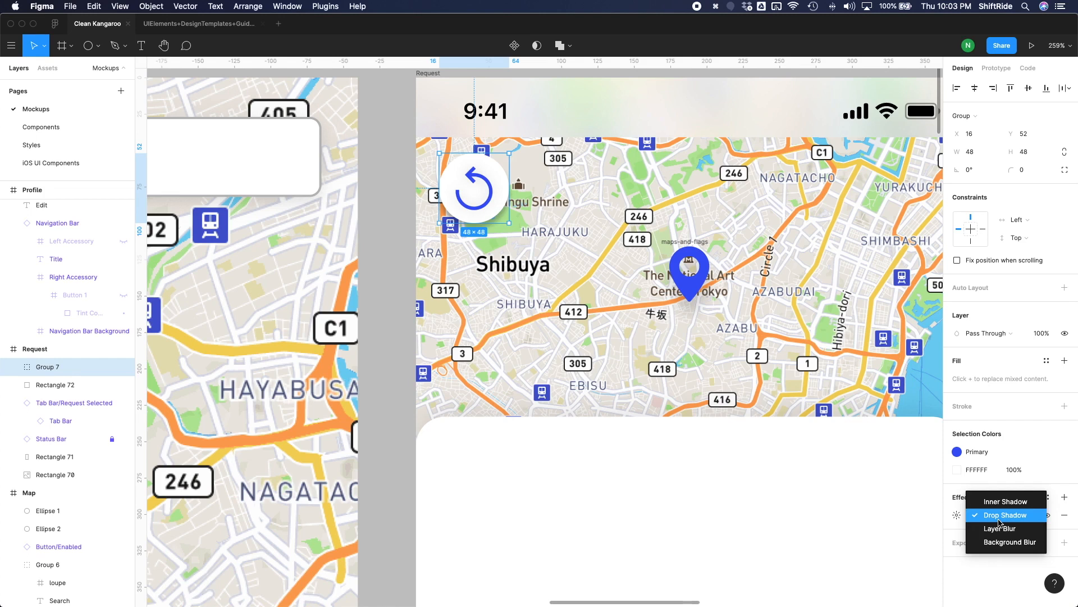
left_click(955, 515)
left_click(912, 564)
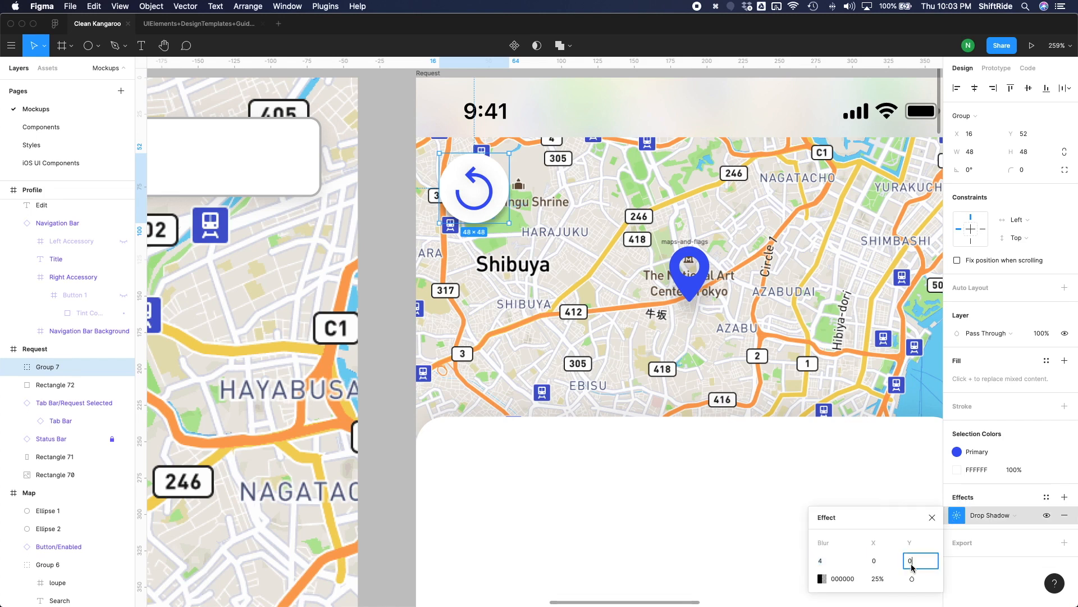
key("Return")
Set the refresh button shadow's blur to 15 and its opacity to 15%.
left_click(830, 561)
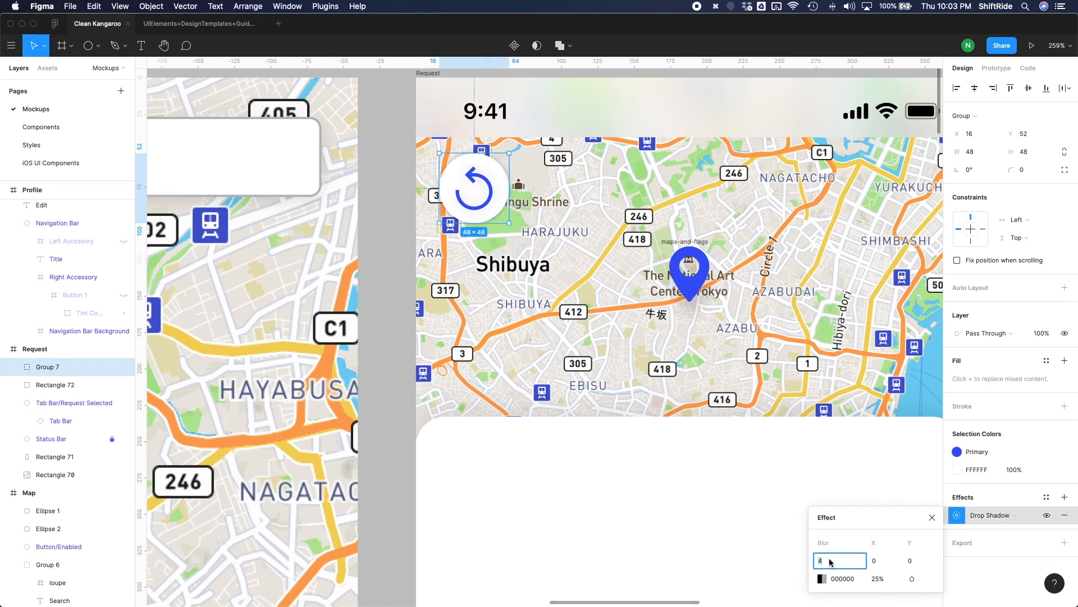
key("Return")
type("15")
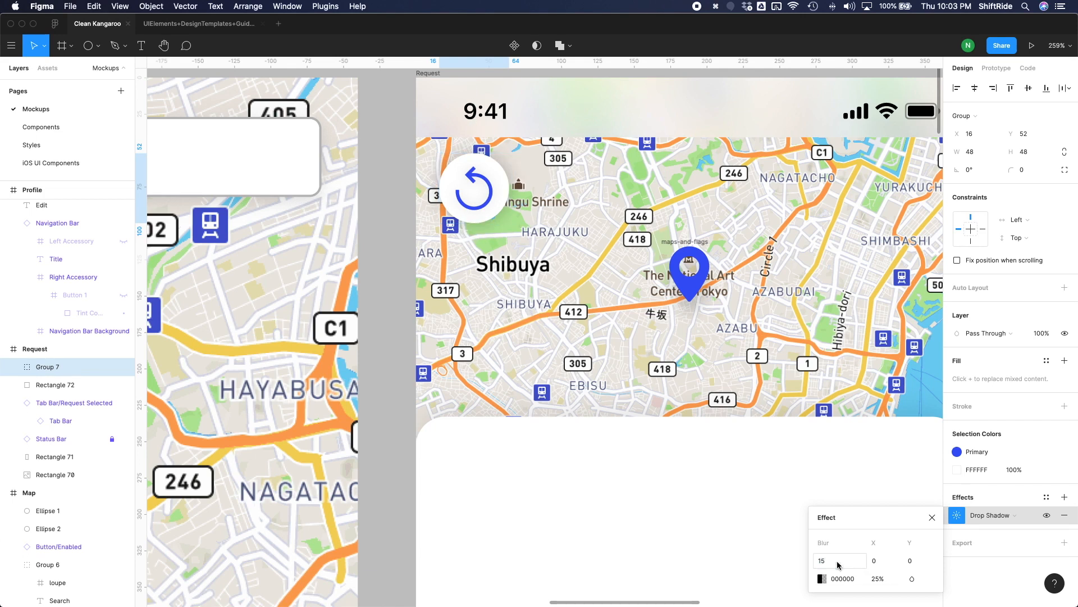
left_click(877, 580)
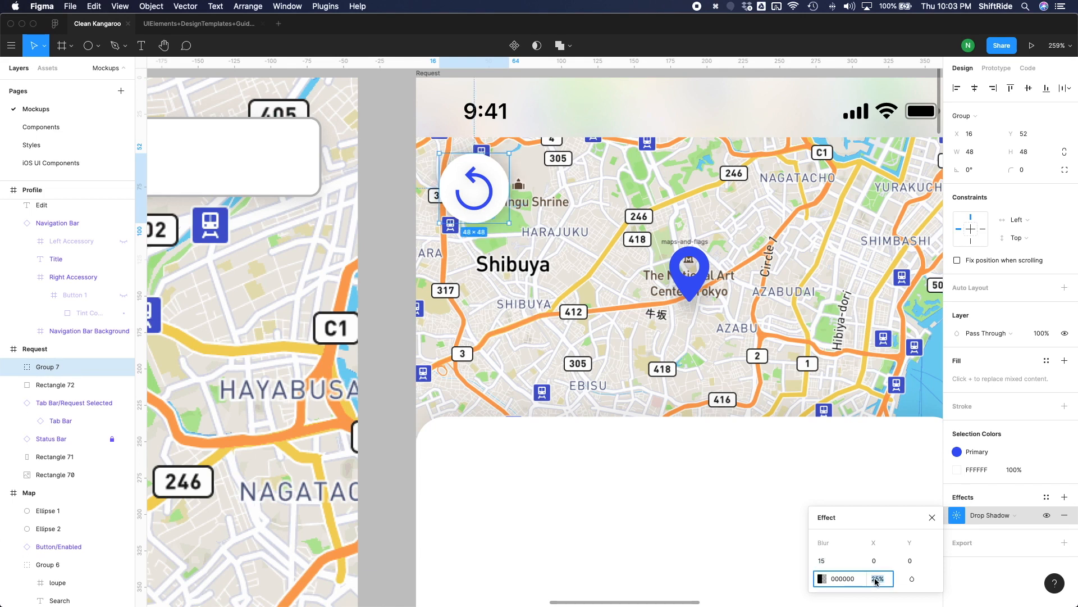
left_click(662, 524)
Remove the drop shadow from the refresh icon inside the button group.
double_click(490, 200)
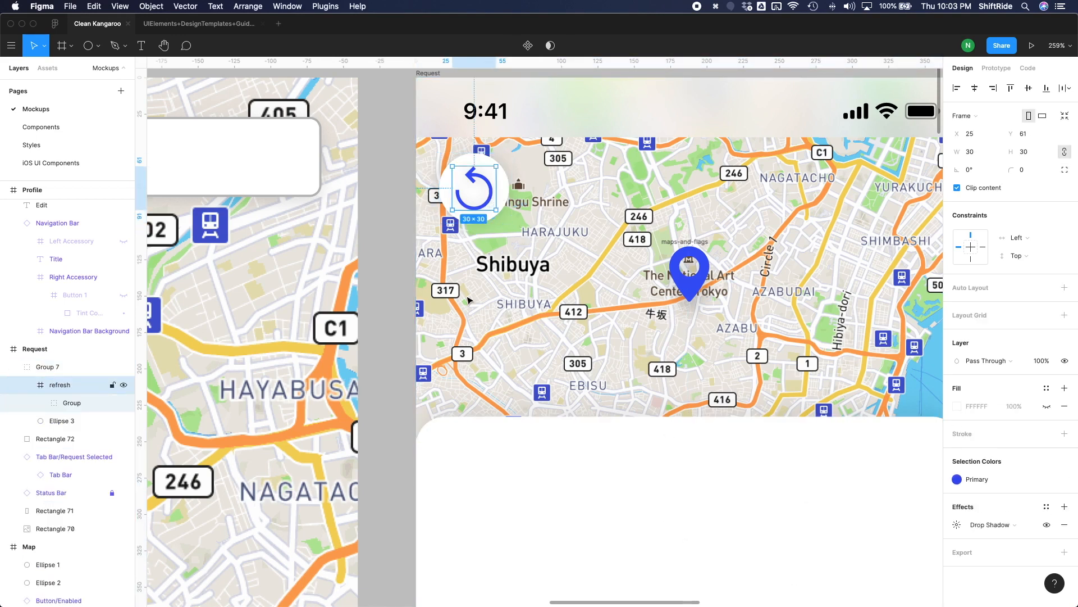
left_click(1064, 525)
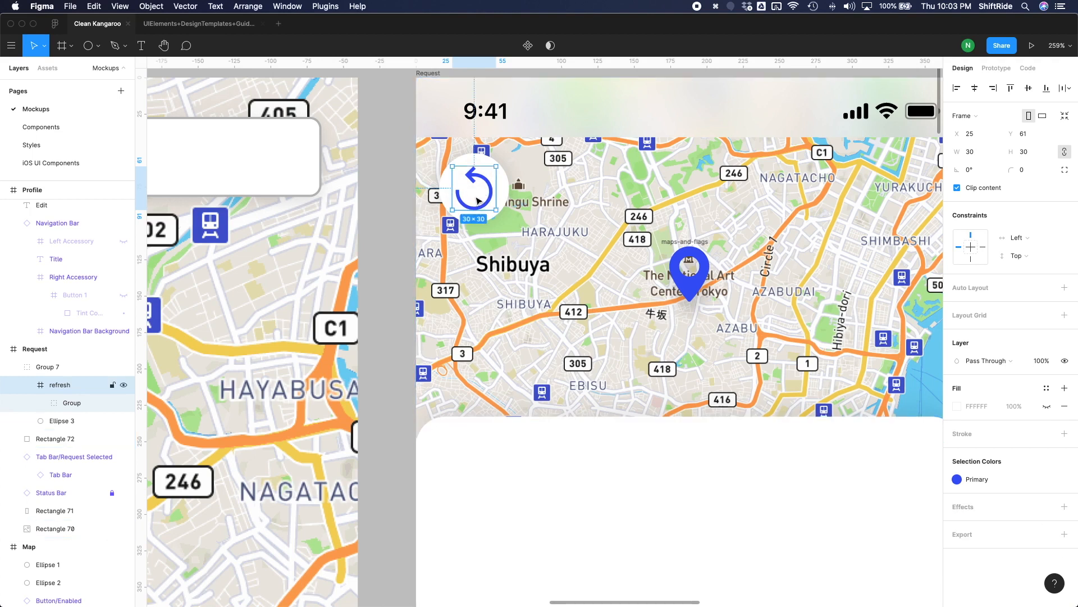
left_click(400, 309)
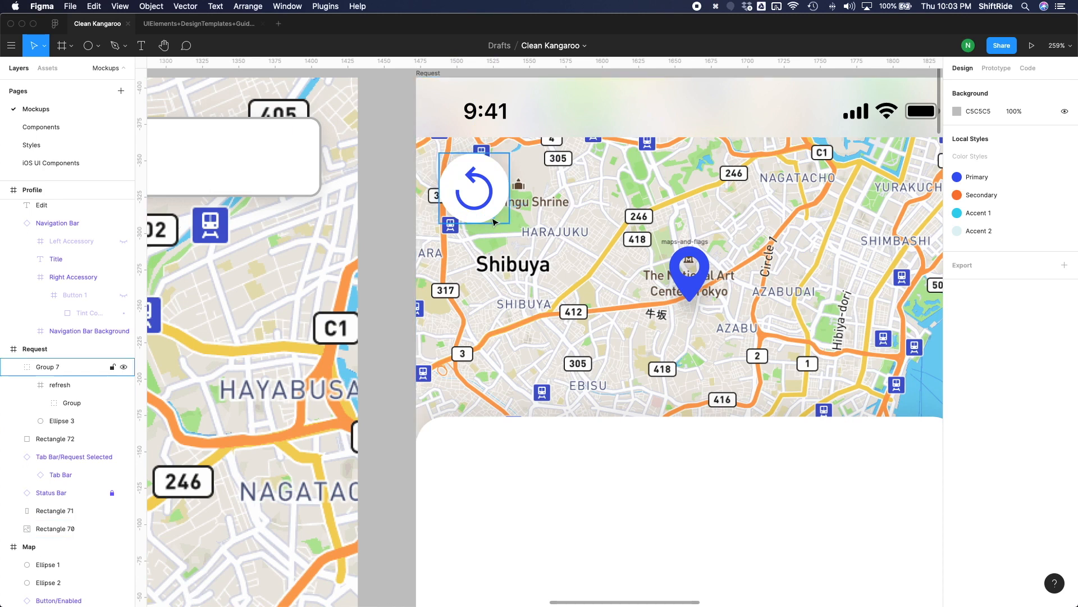
Set the opacity of the refresh button group's drop shadow to 20%.
left_click(502, 181)
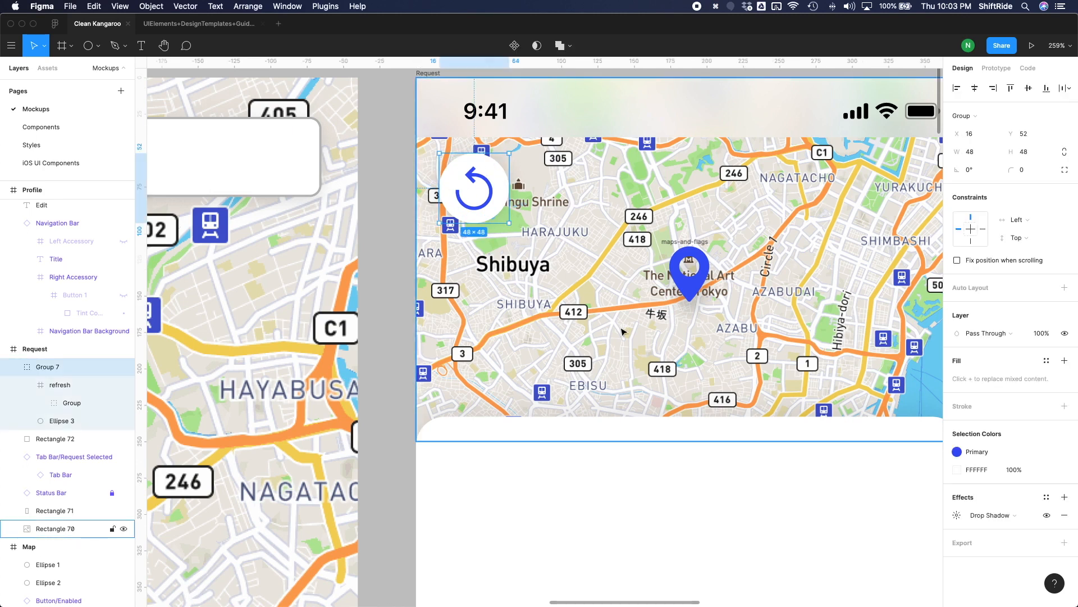
left_click(957, 515)
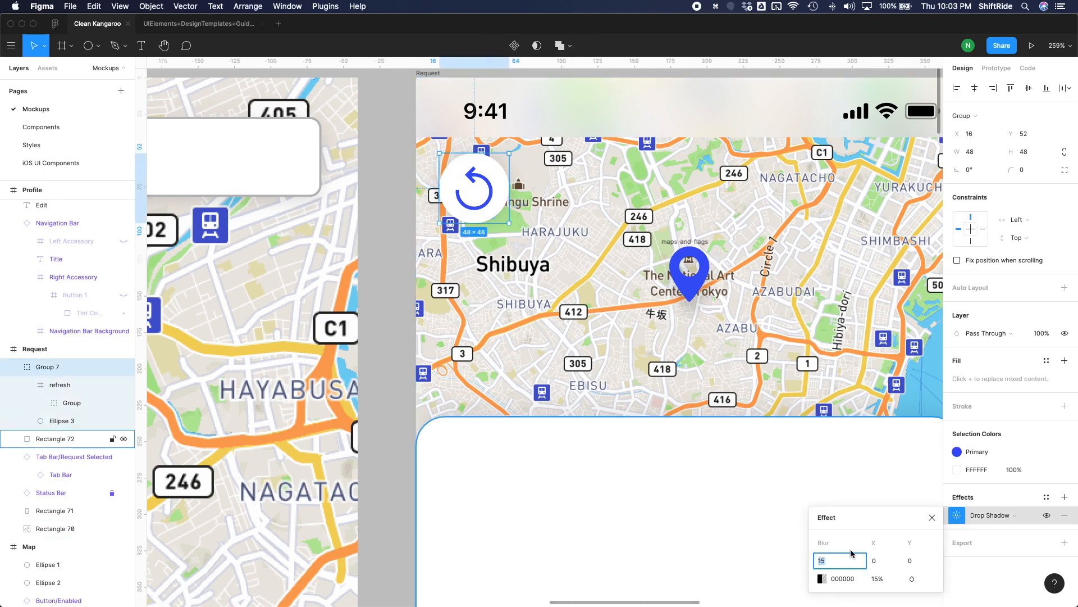
left_click(877, 579)
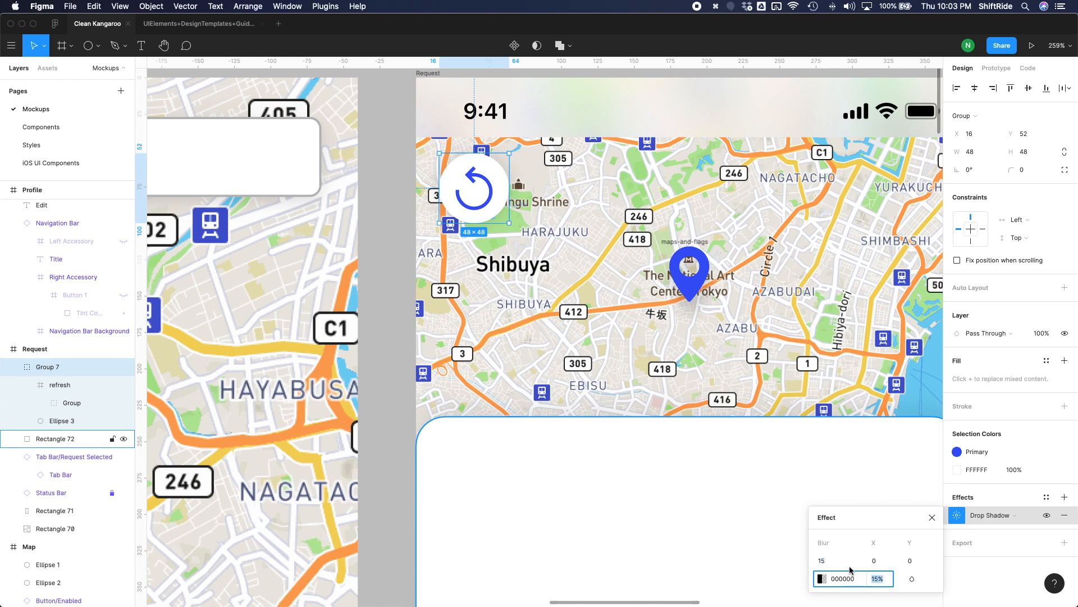
key("Return")
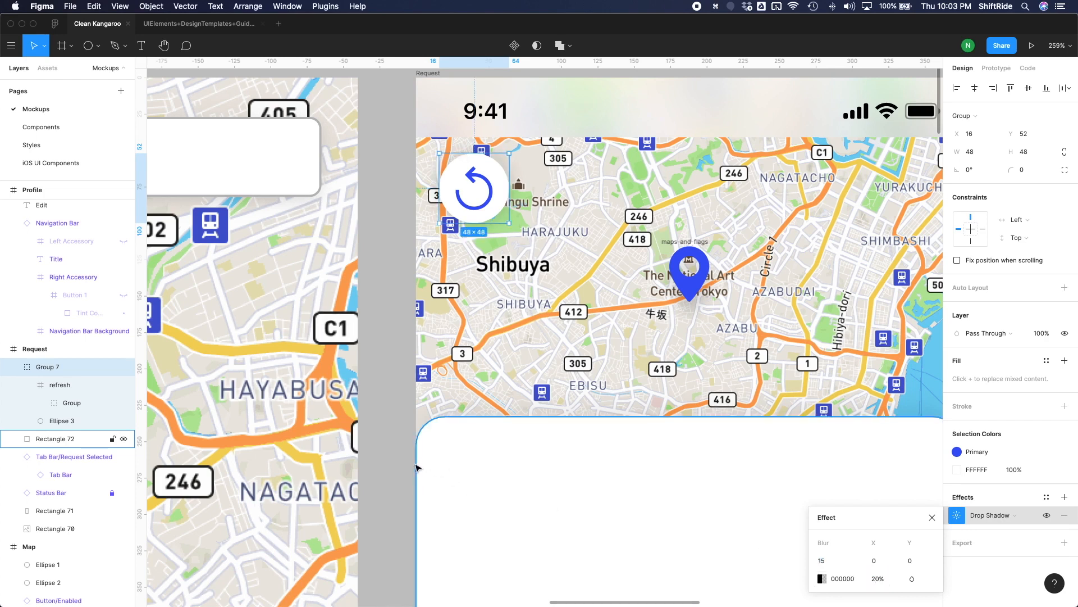
Add the text "Choose Laundry Store" to the white panel of the Request screen.
left_click(396, 465)
scroll(396, 465, "down", 8)
scroll(568, 269, "up", 2)
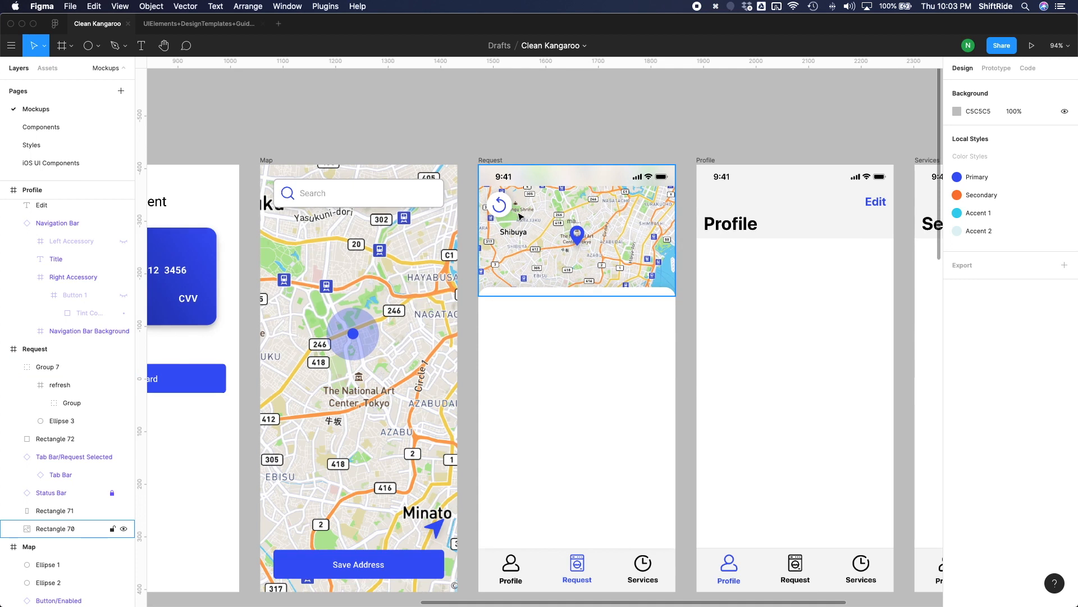
key("t")
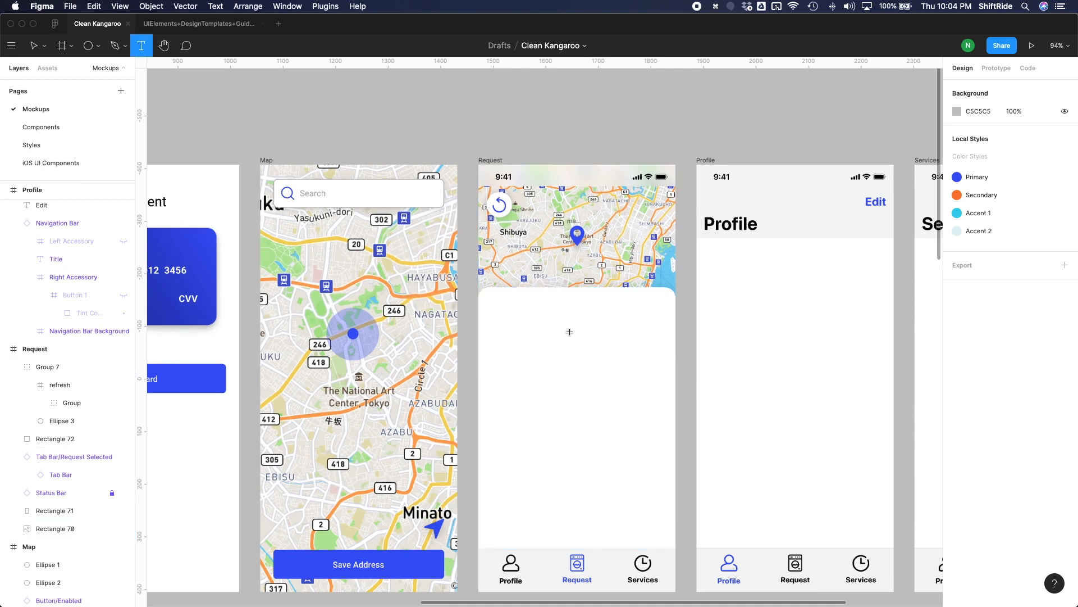
left_click(614, 383)
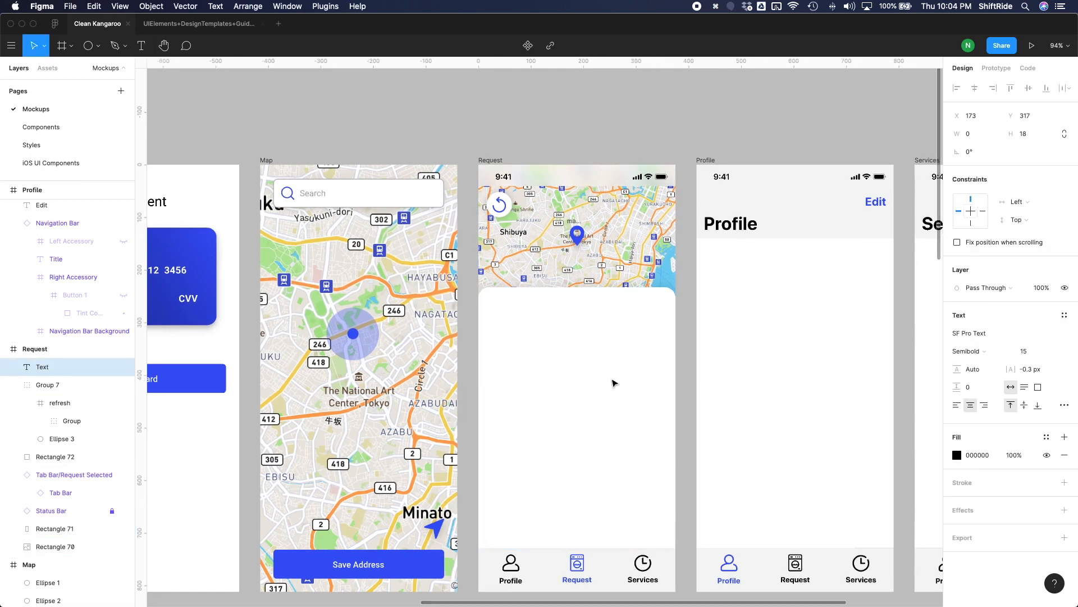
type("Choo")
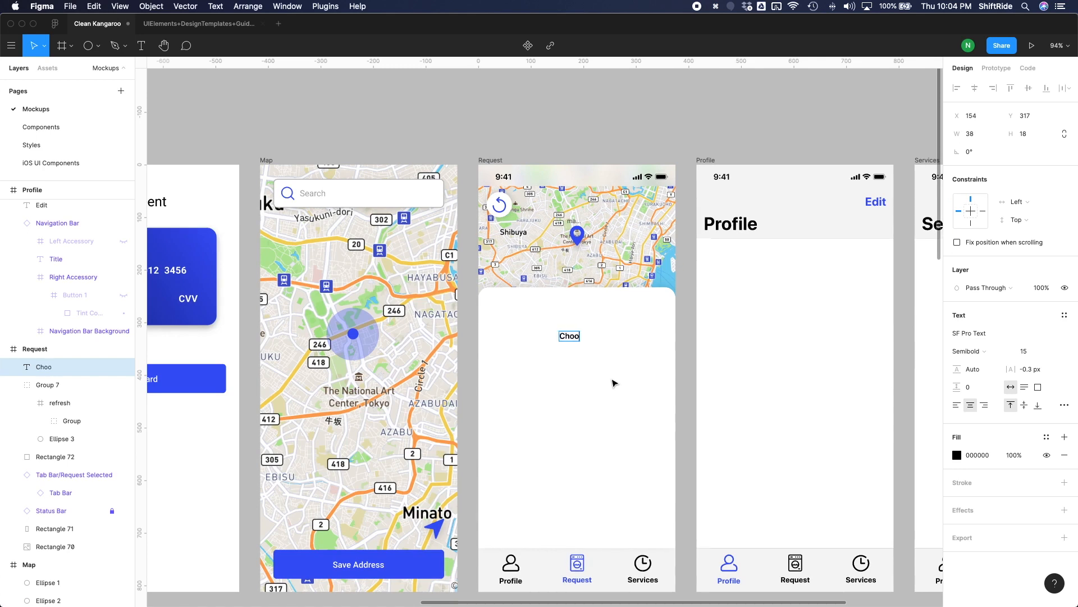
type("se Laundry Store")
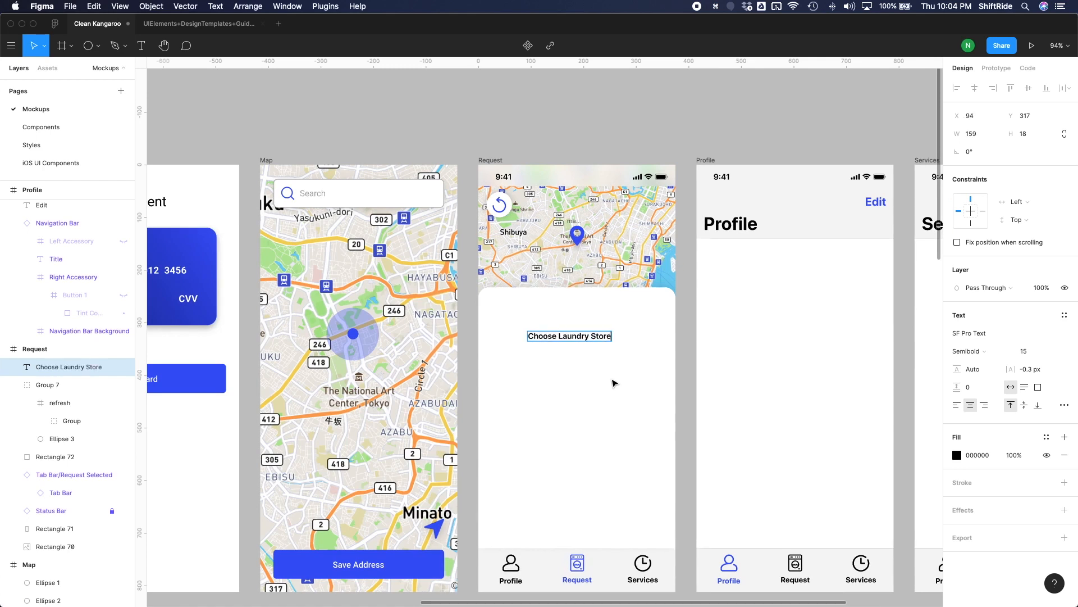
Set the font size of the "Choose Laundry Store" title to 22.
key("super+a")
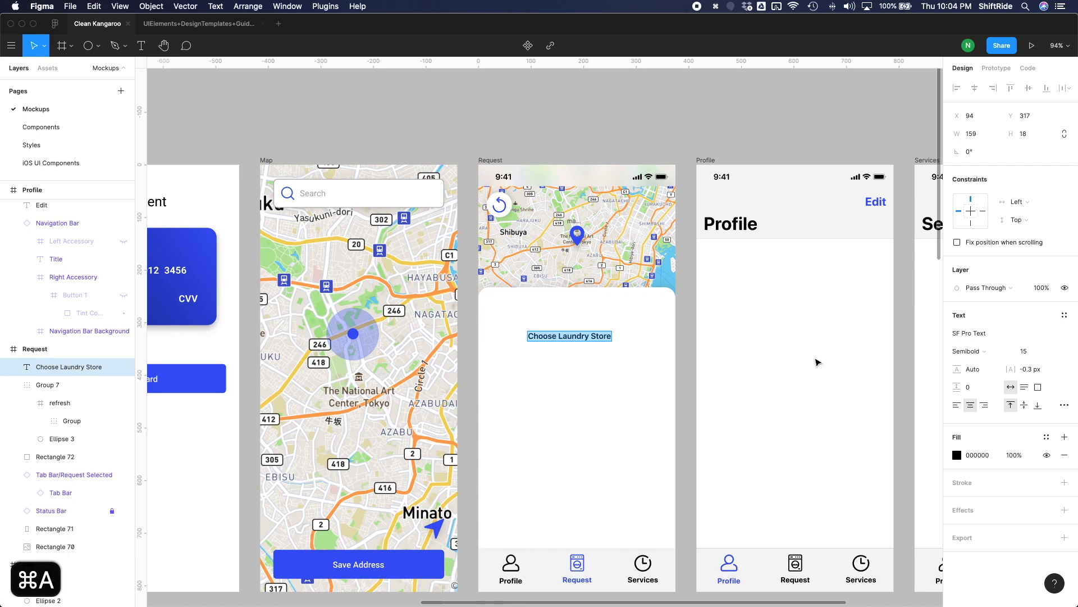
left_click(1028, 352)
type("20")
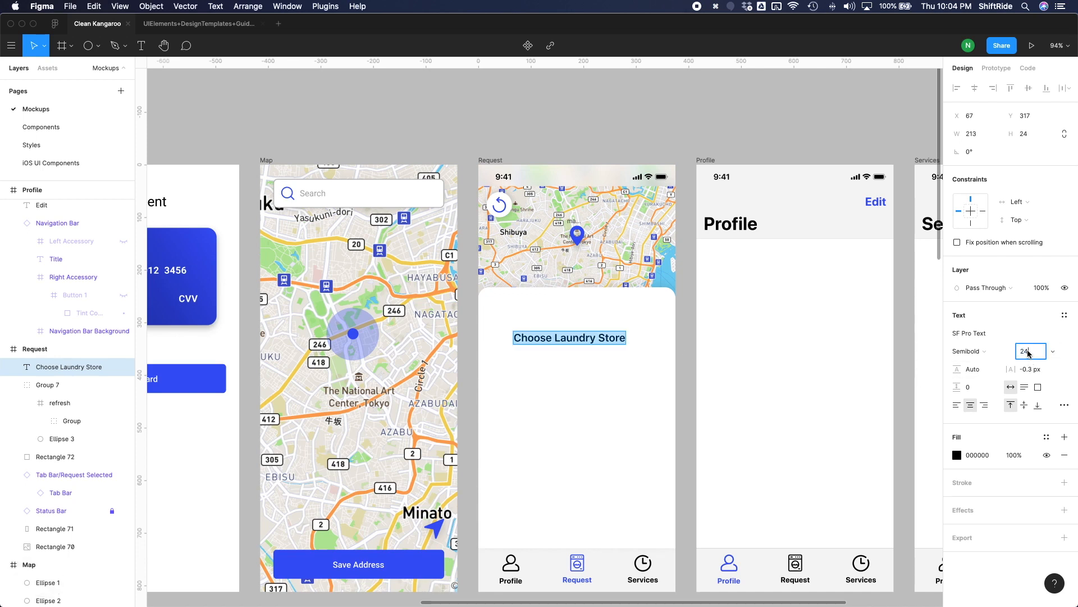
key("Return")
left_click(1023, 352)
type("22")
key("Return")
Move the title up to about Y 273 in the white panel and group it with the panel rectangle.
left_click_drag(622, 341, 616, 321)
left_click(638, 350, "shift")
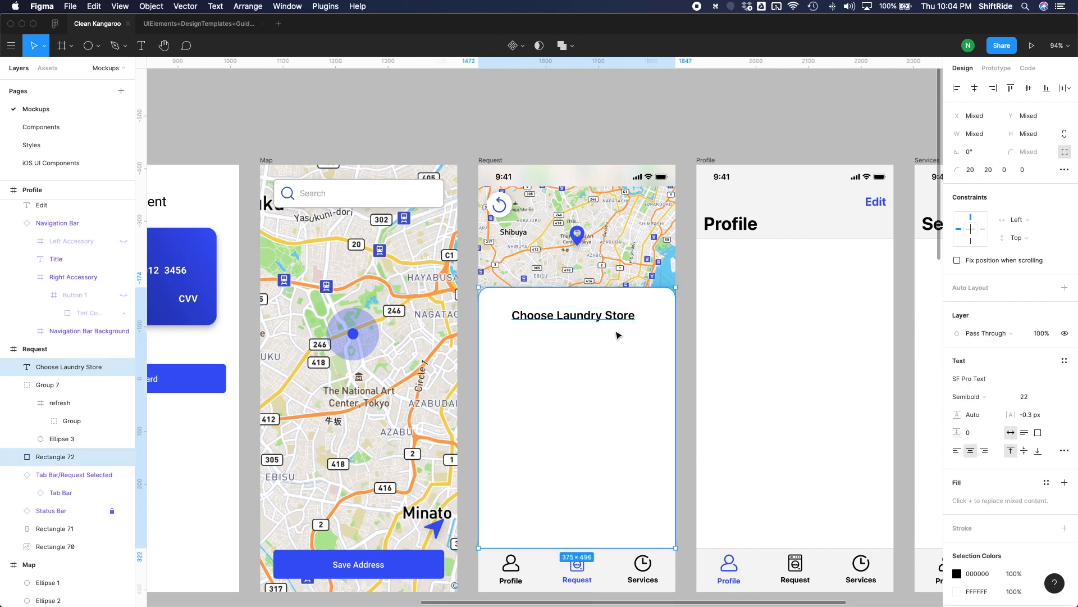
key("super+g")
Align the "Choose Laundry Store" title and the panel rectangle on their horizontal centres.
double_click(602, 318)
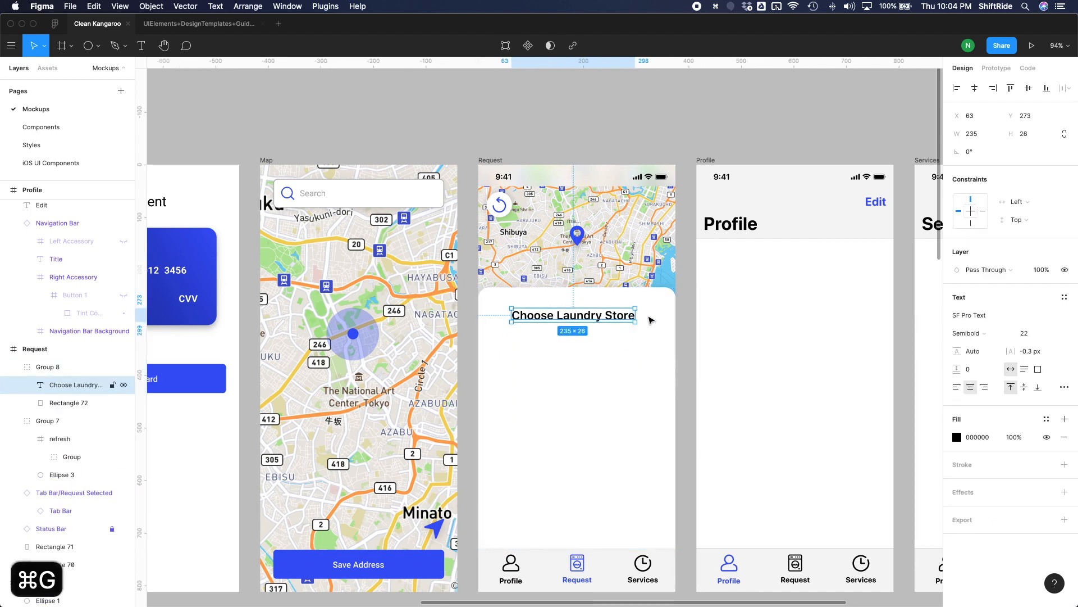
left_click(668, 330, "shift")
left_click(974, 88)
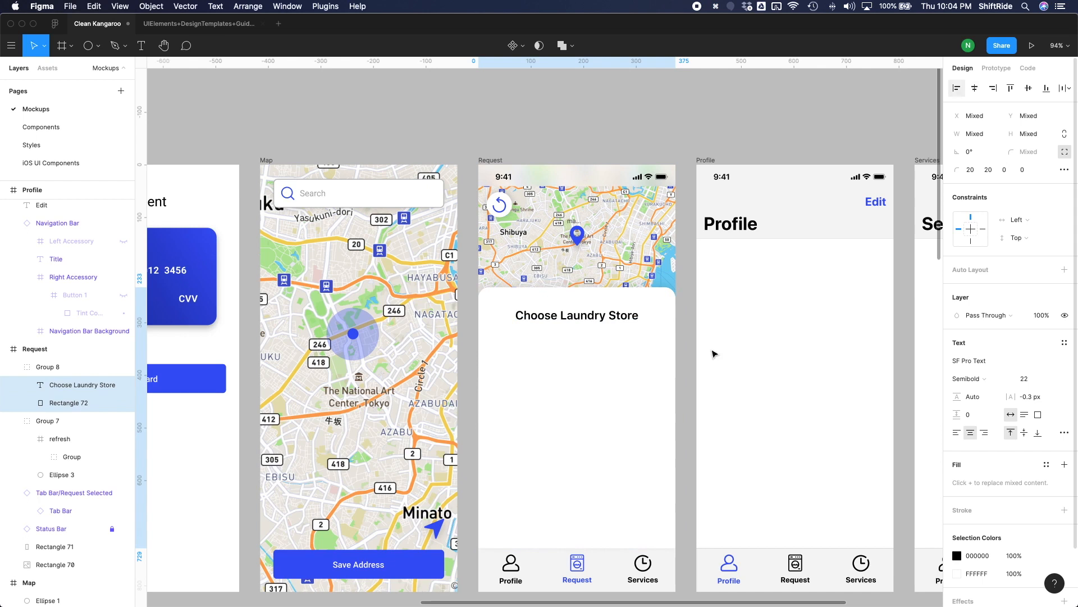
left_click(695, 346)
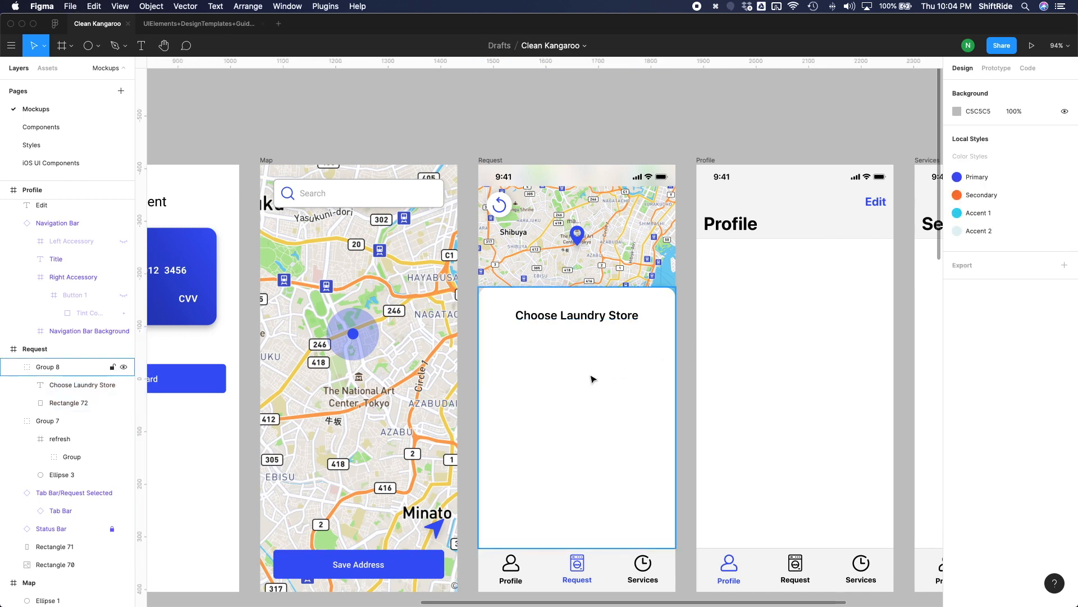
Draw a square card placeholder below the title, centred in the panel, and size it to 275 × 275.
key("r")
left_click_drag(501, 337, 658, 497)
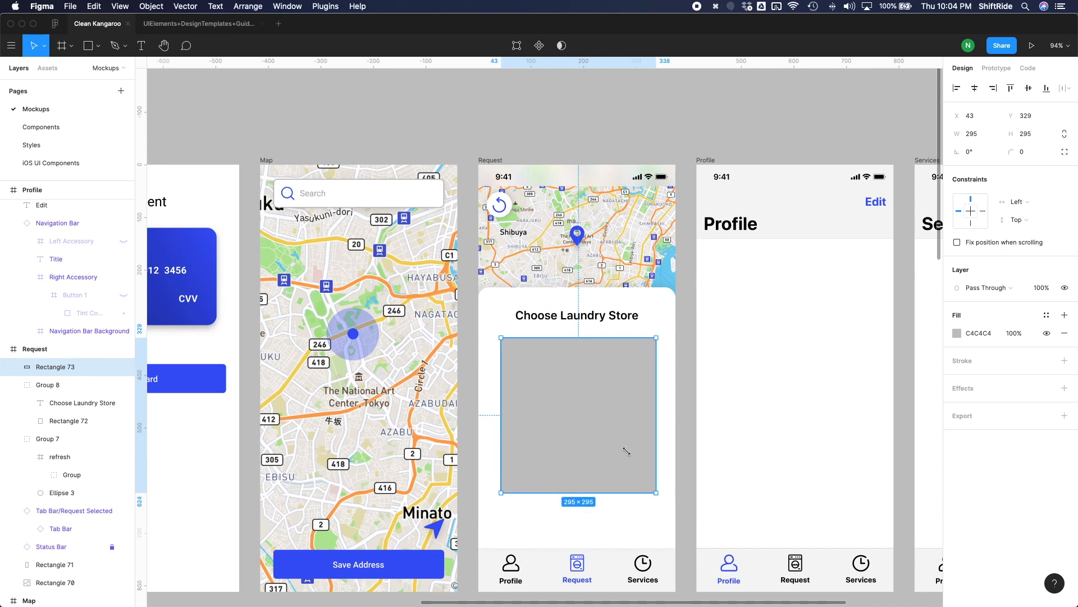
left_click_drag(601, 412, 600, 409)
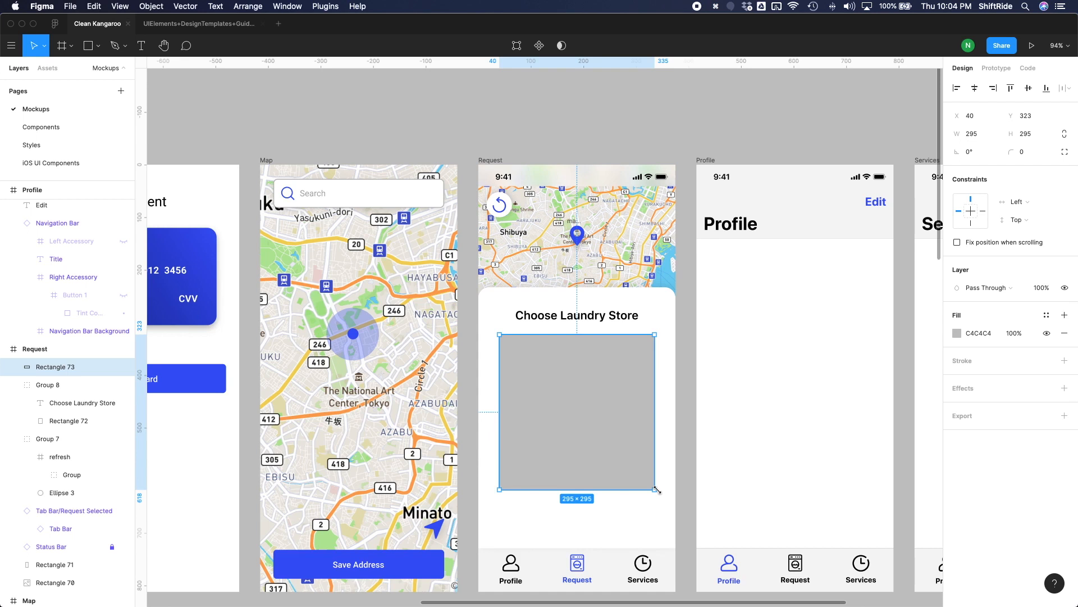
key("alt")
left_click_drag(655, 489, 650, 484)
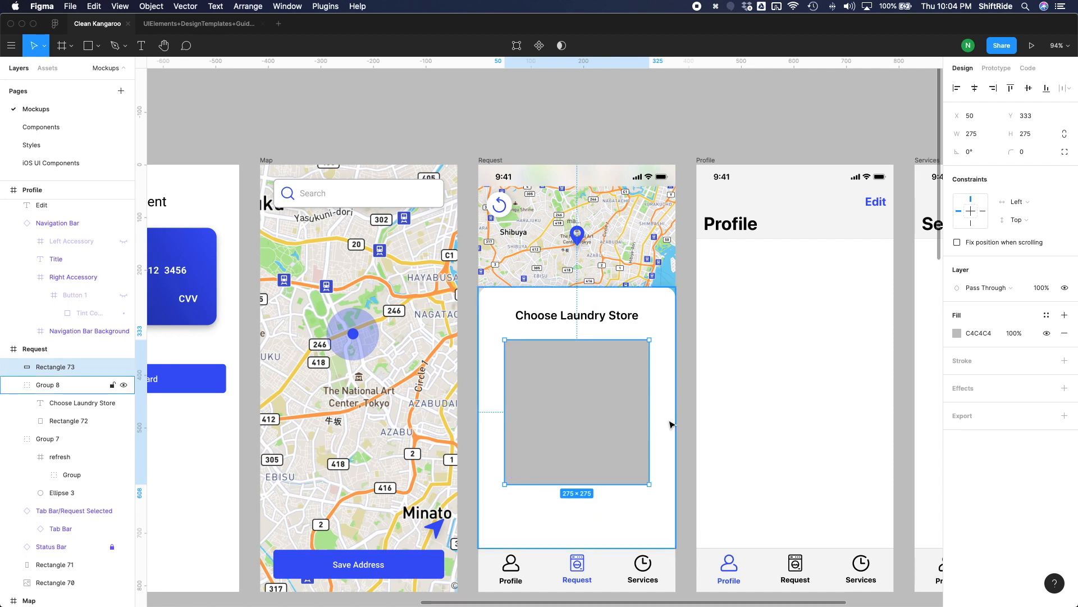
Set the corner radius of the grey card placeholder to 20.
left_click(1026, 152)
type("20")
key("Return")
left_click(736, 405)
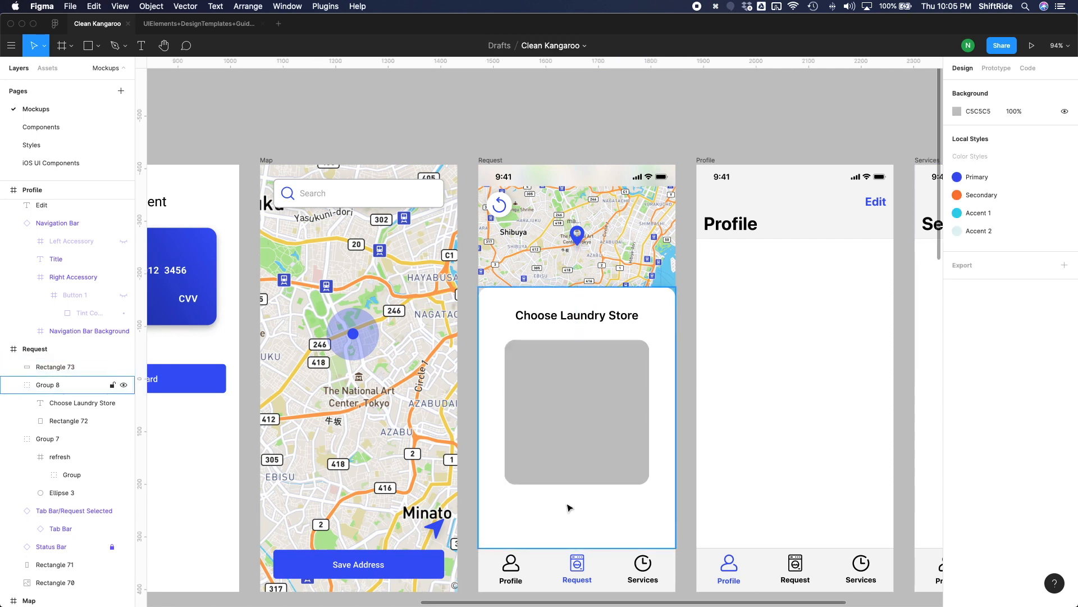
Place the blue enabled Button component centred below the card placeholder and change its label to "Request Service".
left_click(54, 72)
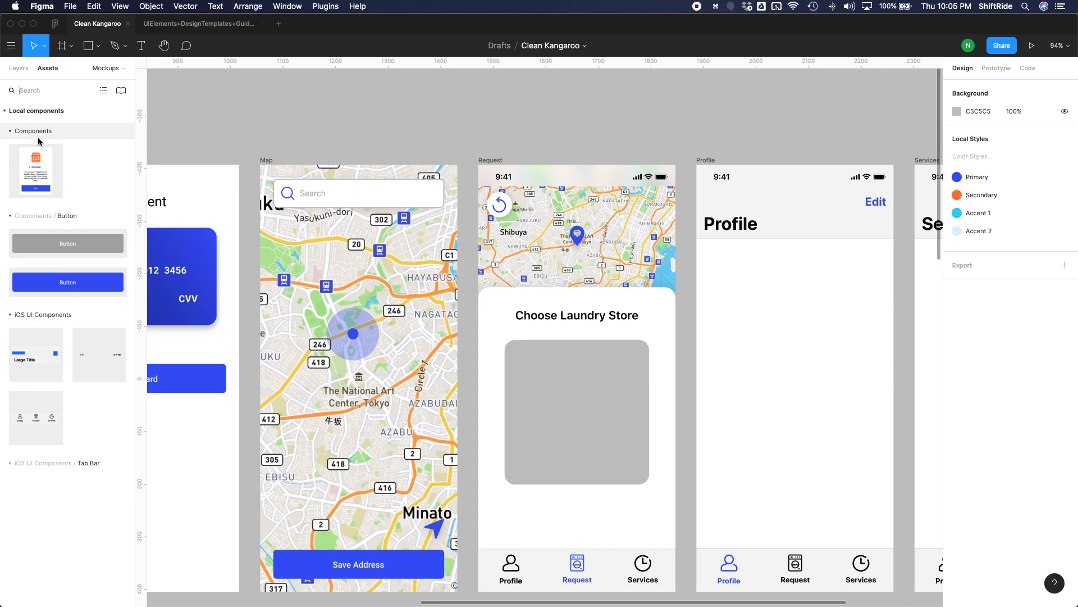
left_click_drag(51, 282, 601, 522)
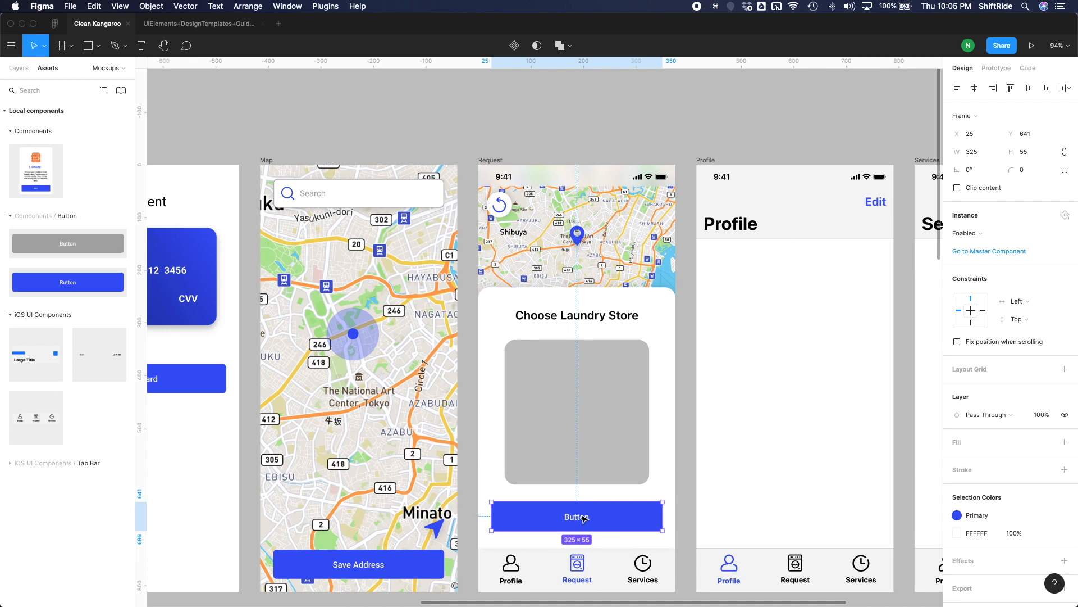
double_click(584, 518)
double_click(585, 517)
type("Request Service")
key("Escape")
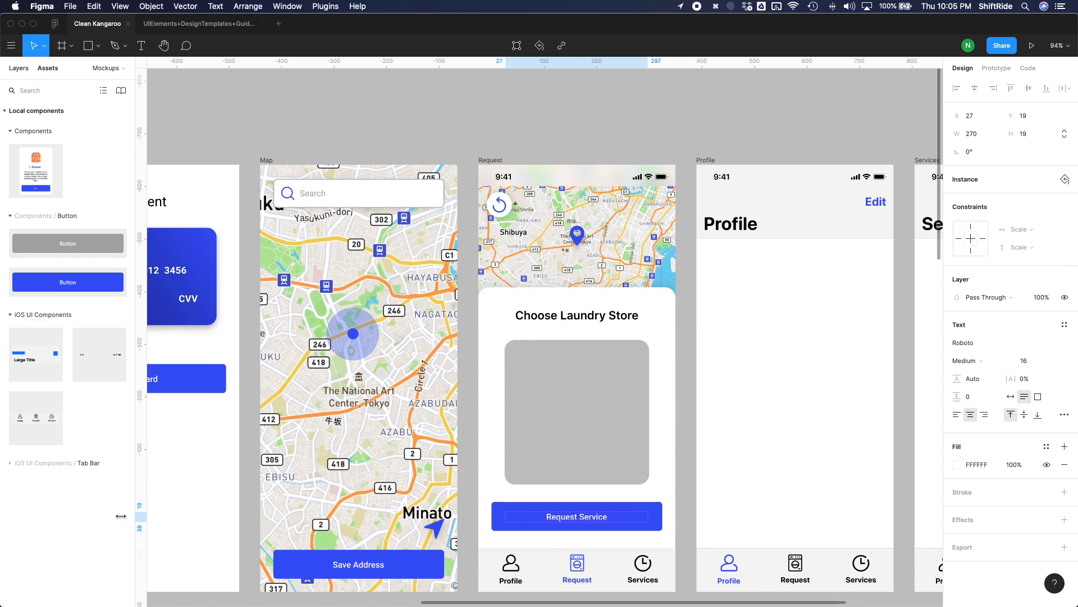
Move the Request Service button and the grey card rectangle into the panel's layer group, and collapse the group.
key("alt+1")
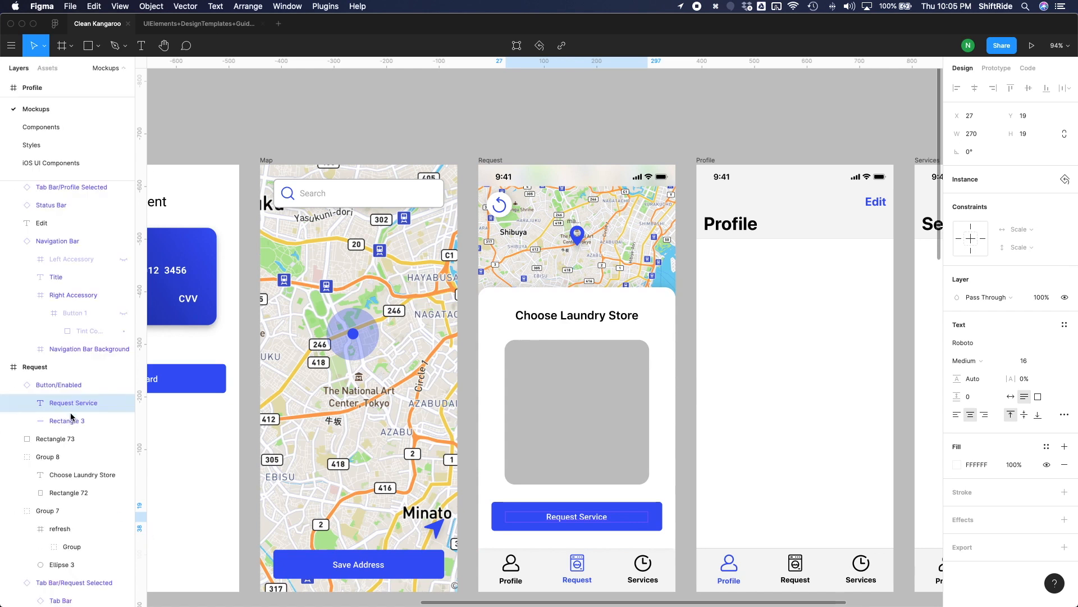
left_click(26, 387)
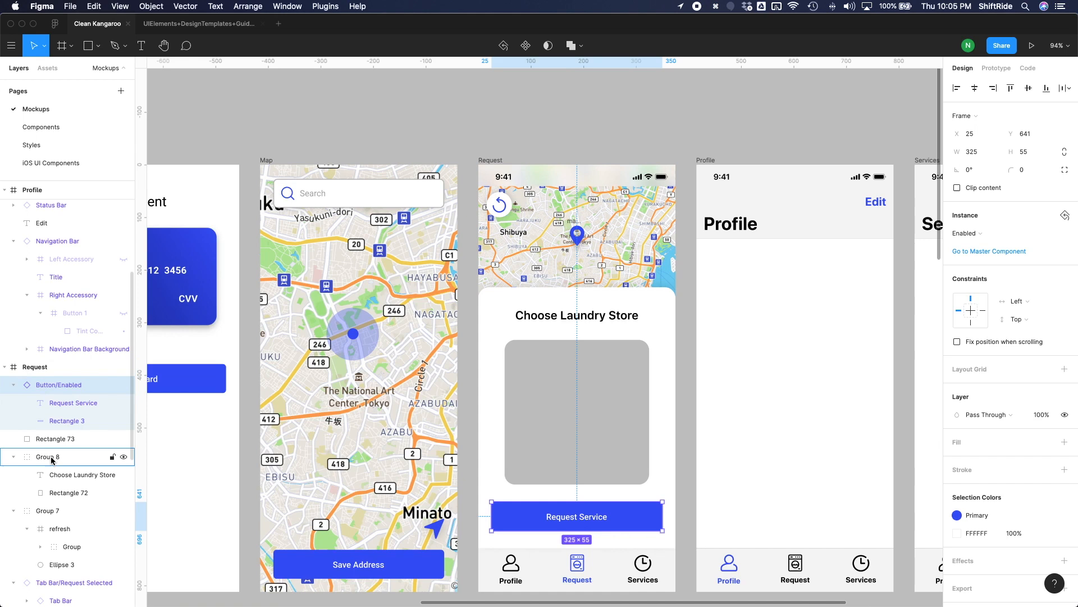
left_click_drag(52, 387, 51, 460)
left_click(72, 404)
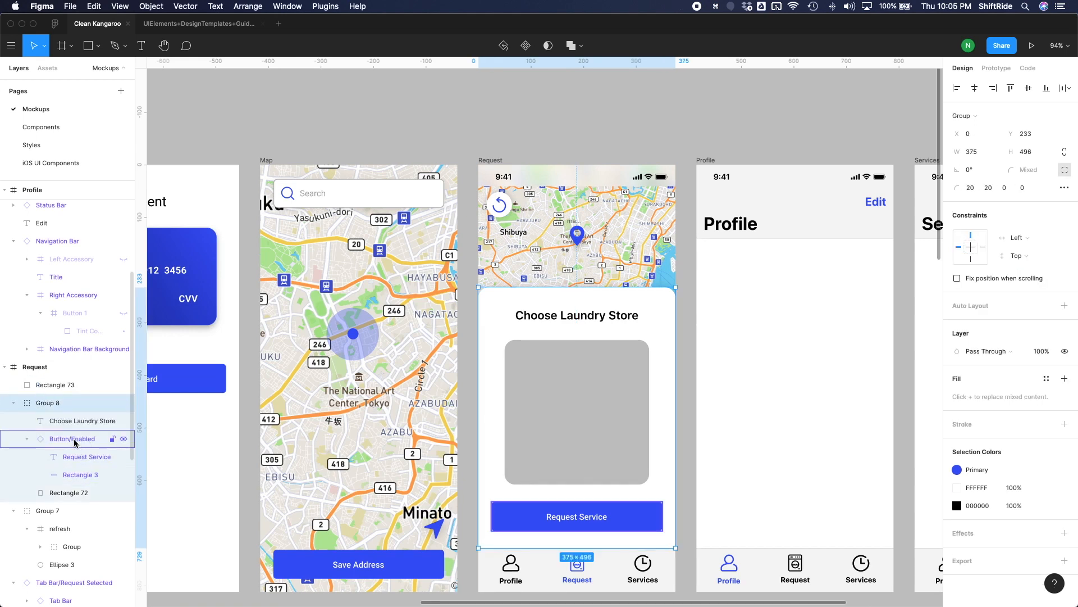
left_click(50, 387)
left_click_drag(82, 406, 82, 429)
left_click(15, 386)
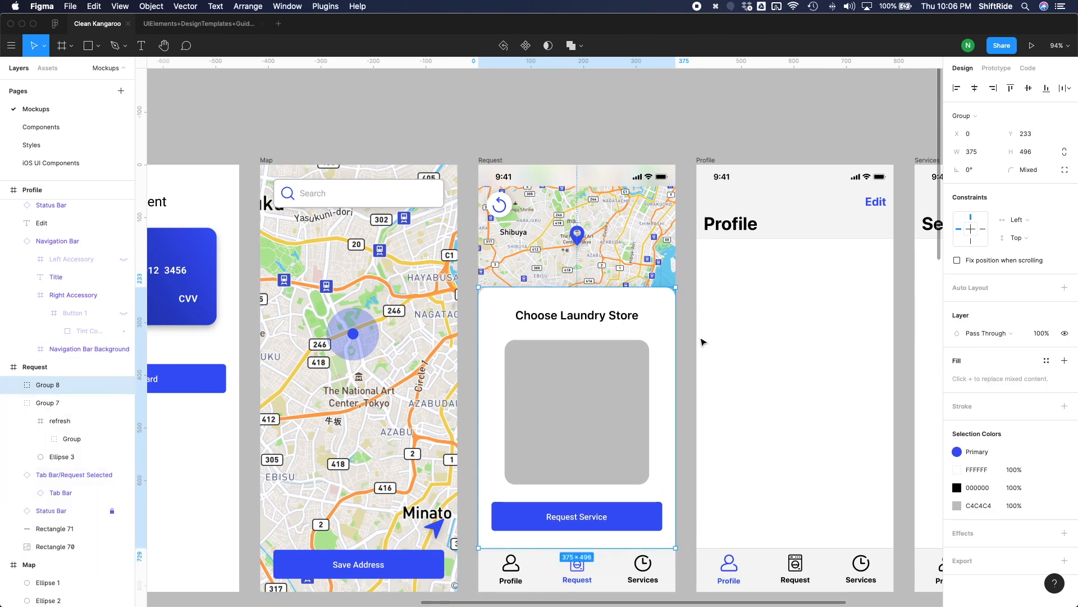
Look over the Request screen, check the store card on page 2 of the Clean-Kangaroo-Mockup-Sketch in Preview, and return to Figma.
left_click(692, 369)
scroll(681, 404, "right", 3)
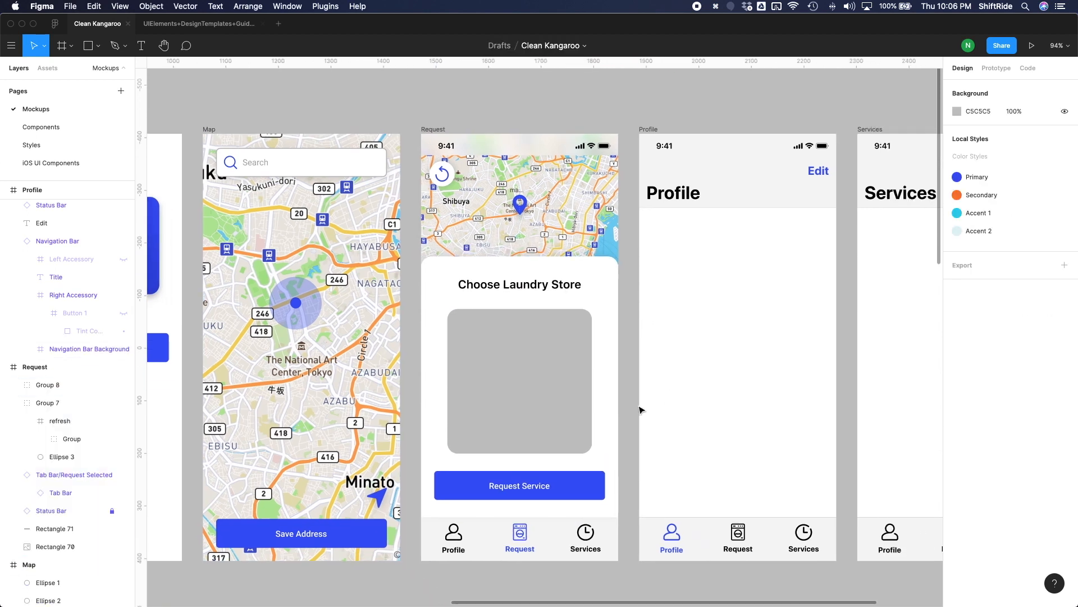
scroll(640, 409, "down", 2)
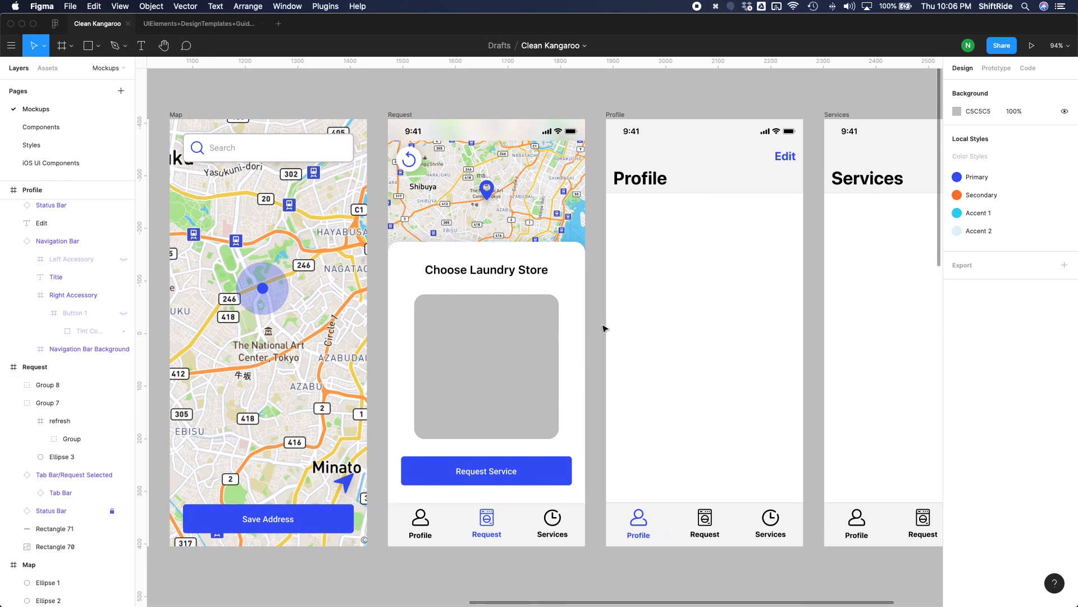
scroll(603, 328, "up", 1)
scroll(603, 328, "left", 1)
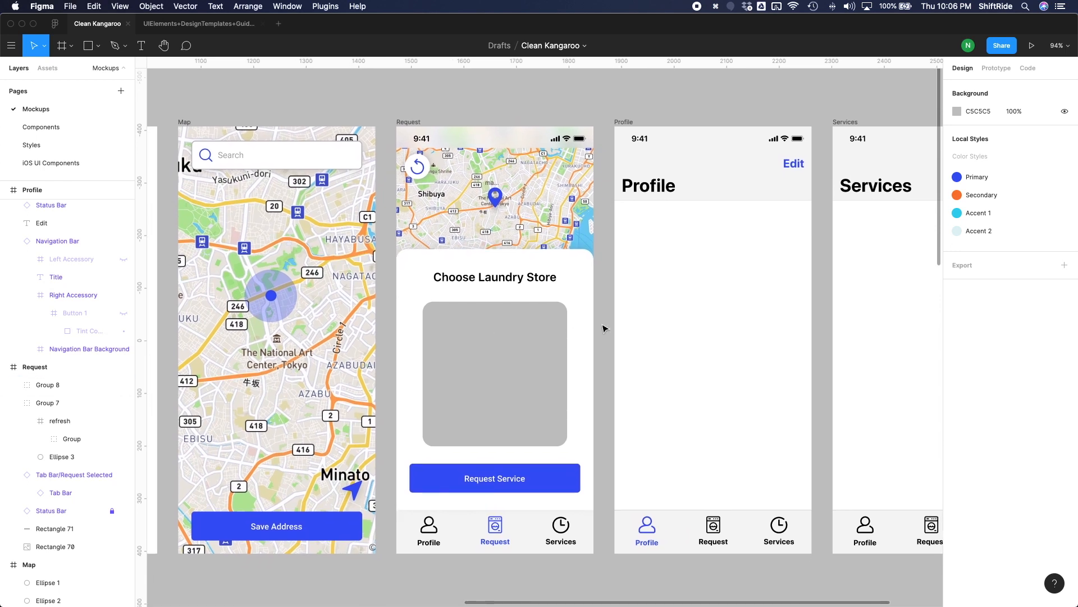
key("ctrl+Up")
left_click(342, 247)
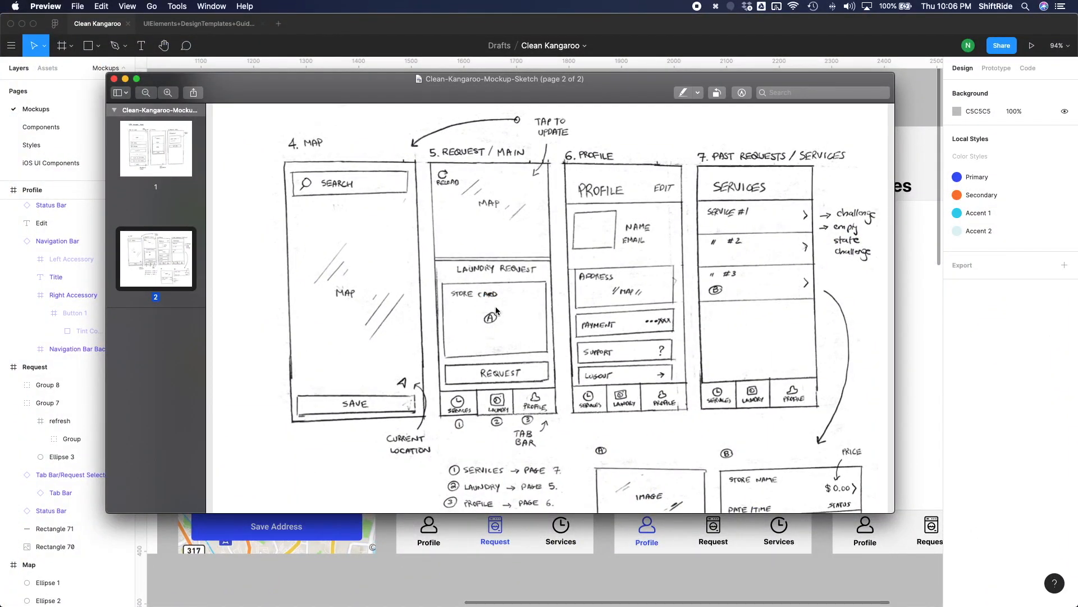
key("super+Tab")
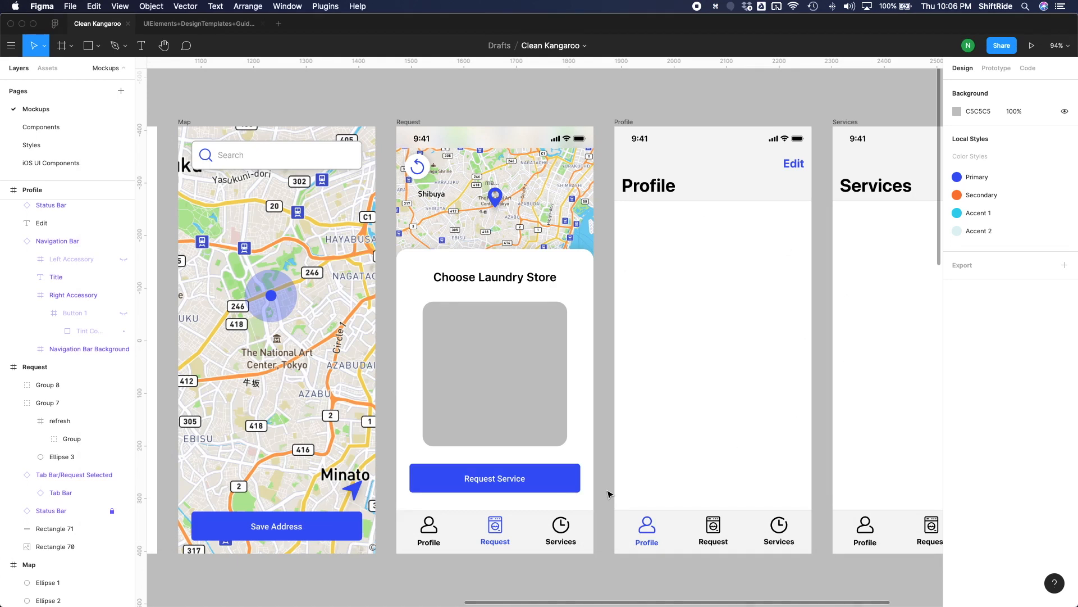